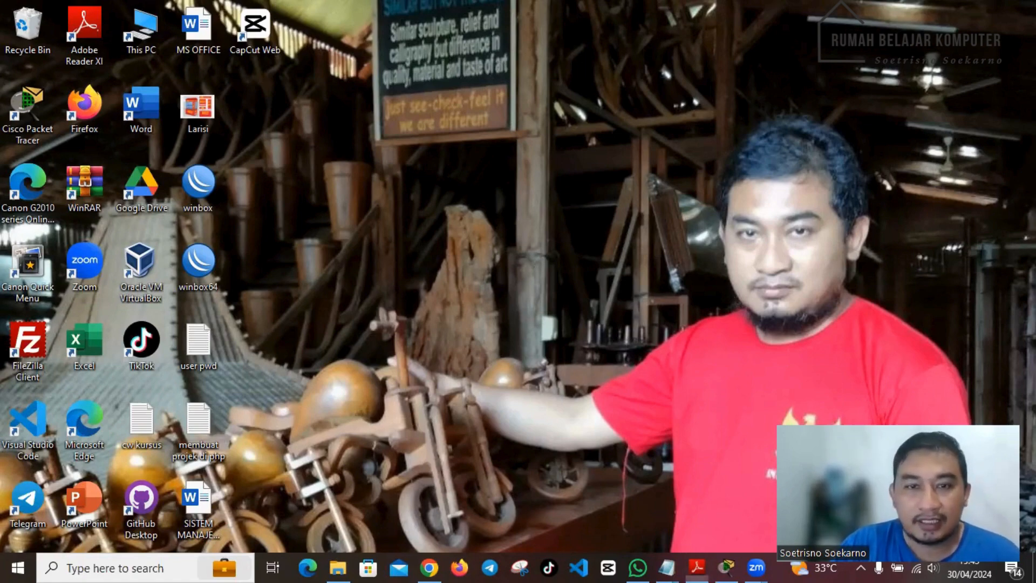
Examine the Client Server topology figure on page 11 of the PDF, including the switch, the PCs and the server's IP address.
{"action": "scroll", "coordinate": [326, 174], "scroll_direction": "down", "scroll_amount": 2}
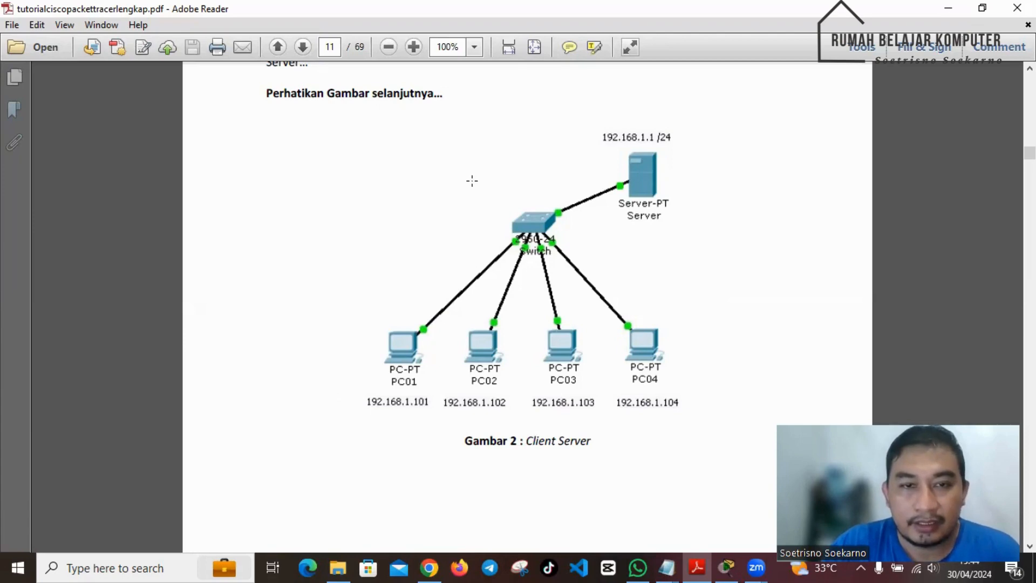
{"action": "mouse_move", "coordinate": [472, 181]}
{"action": "left_mouse_down"}
{"action": "mouse_move", "coordinate": [543, 254]}
{"action": "mouse_move", "coordinate": [589, 271]}
{"action": "left_mouse_up"}
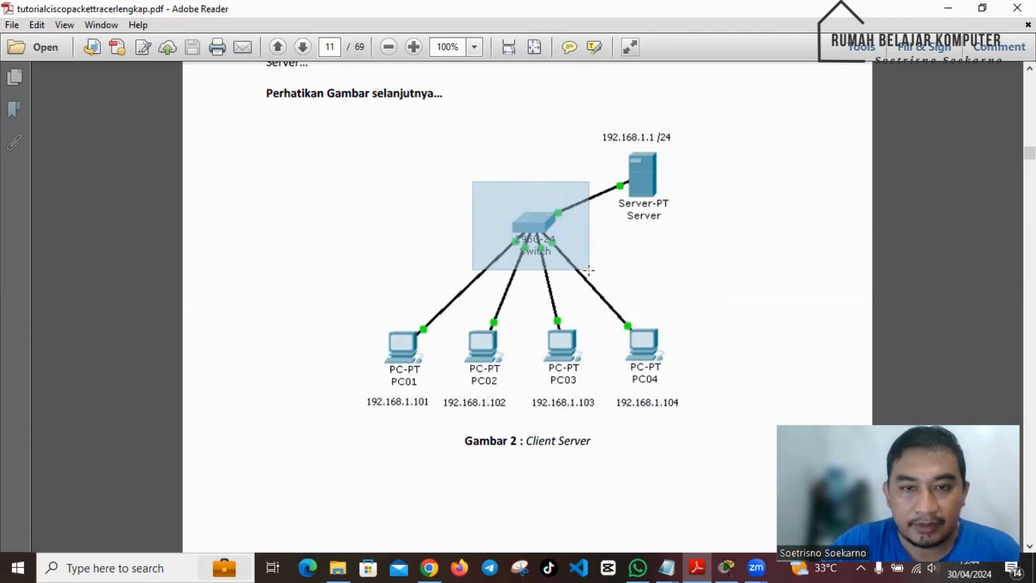
{"action": "left_click_drag", "start_coordinate": [589, 271], "coordinate": [589, 271]}
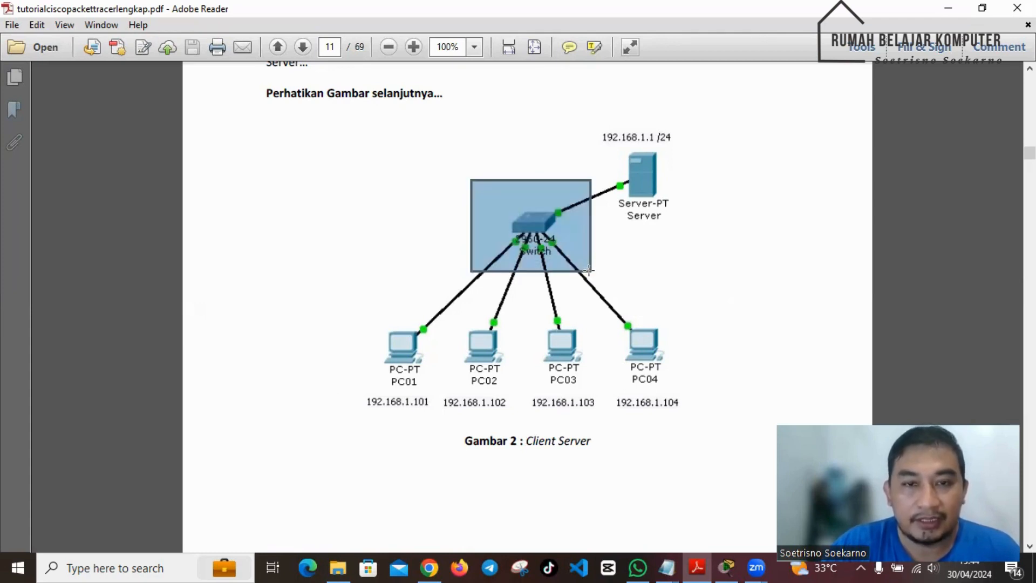
{"action": "left_click", "coordinate": [668, 276]}
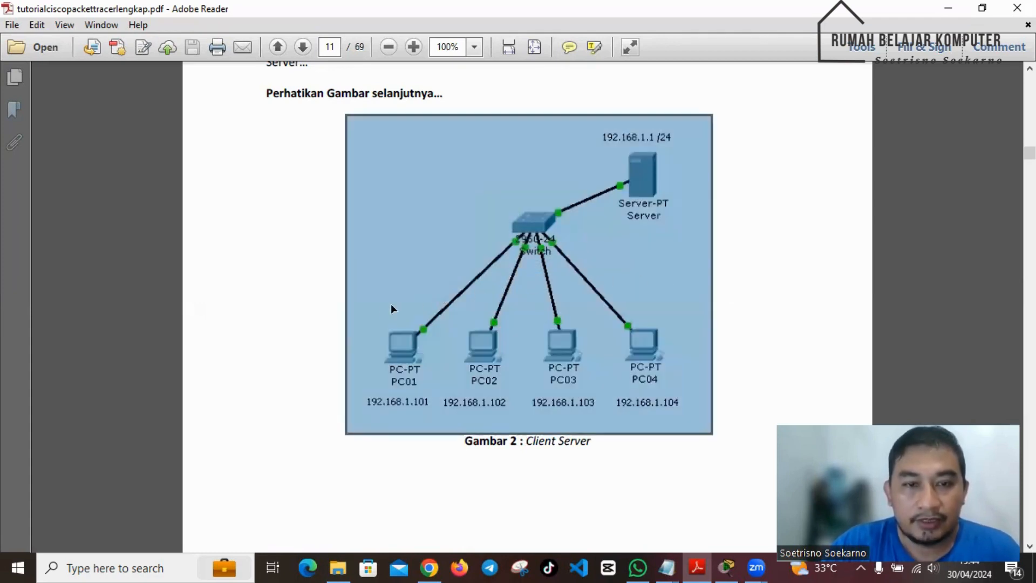
{"action": "left_click", "coordinate": [297, 316]}
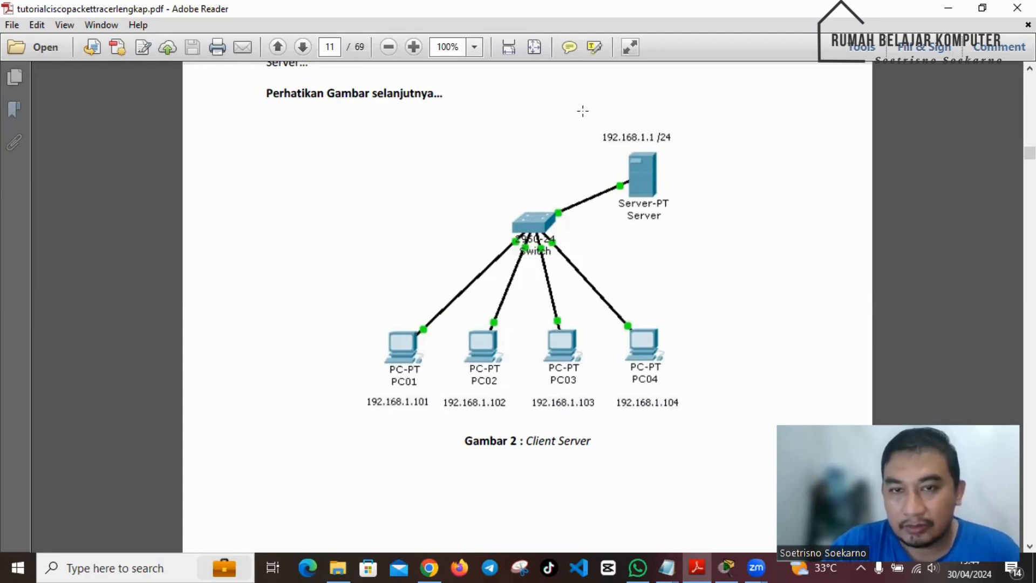
{"action": "left_click_drag", "start_coordinate": [591, 123], "coordinate": [672, 147]}
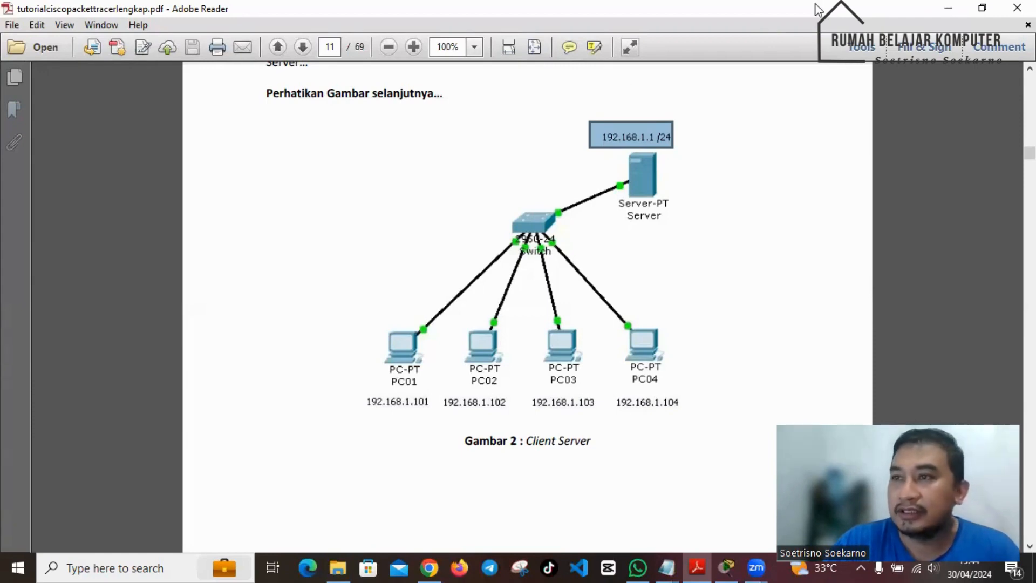
Minimize the PDF, switch to Cisco Packet Tracer and maximize its window.
{"action": "left_click", "coordinate": [949, 8]}
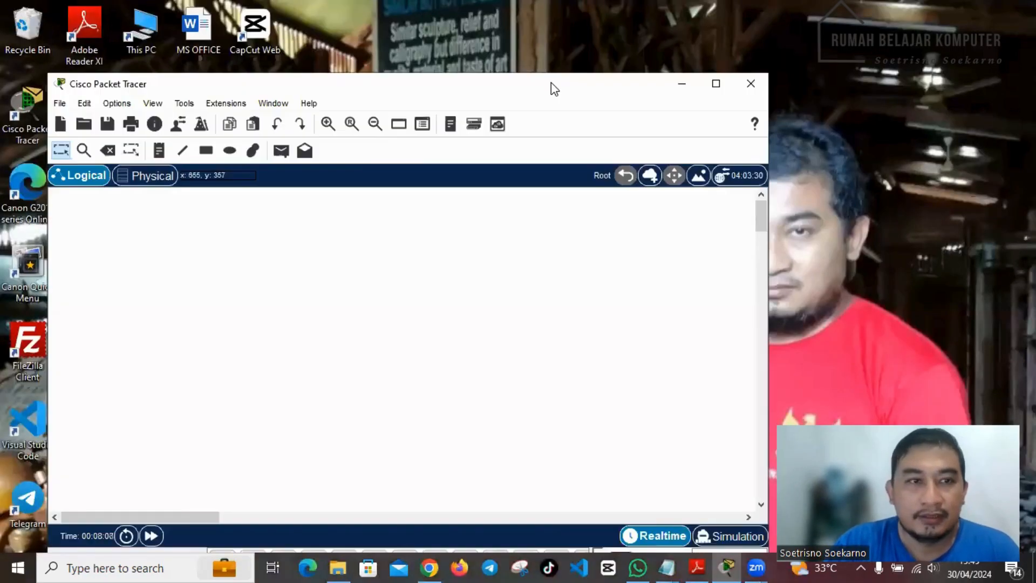
{"action": "double_click", "coordinate": [553, 85]}
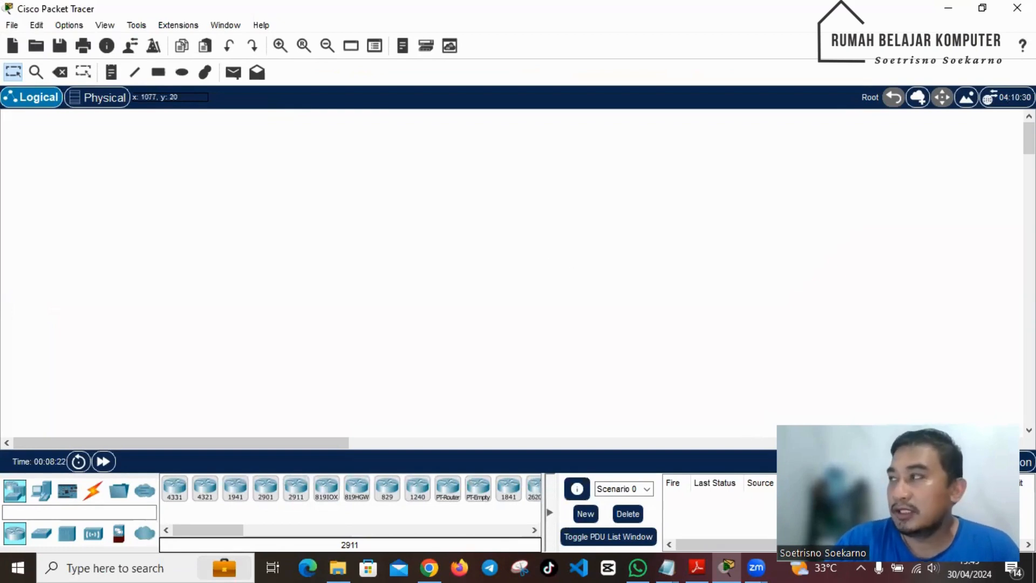
Switch to Chrome, search for cisco networking academy, open the netacad.com site and look at its login options.
{"action": "key", "text": "alt+Tab"}
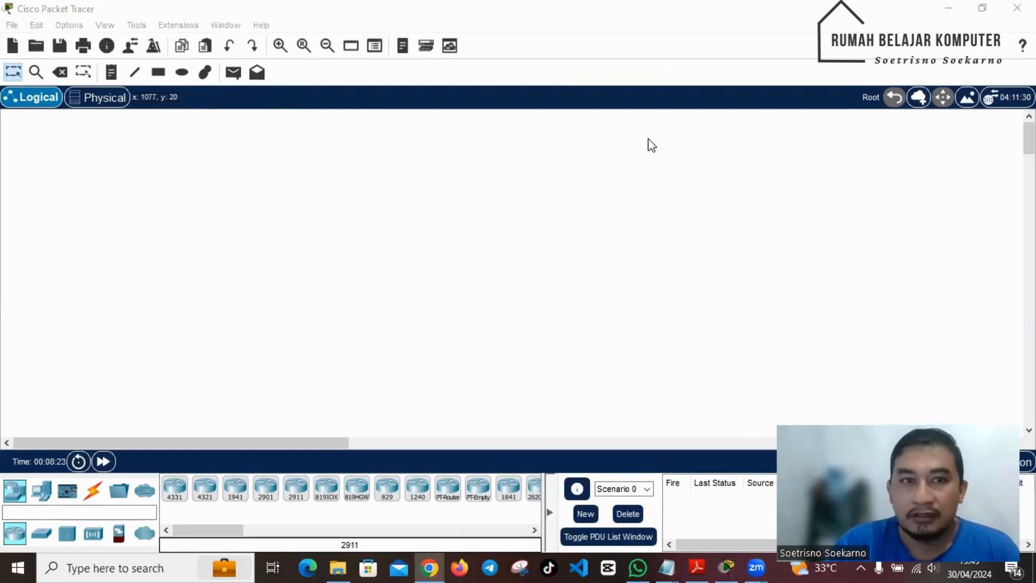
{"action": "type", "text": "c"}
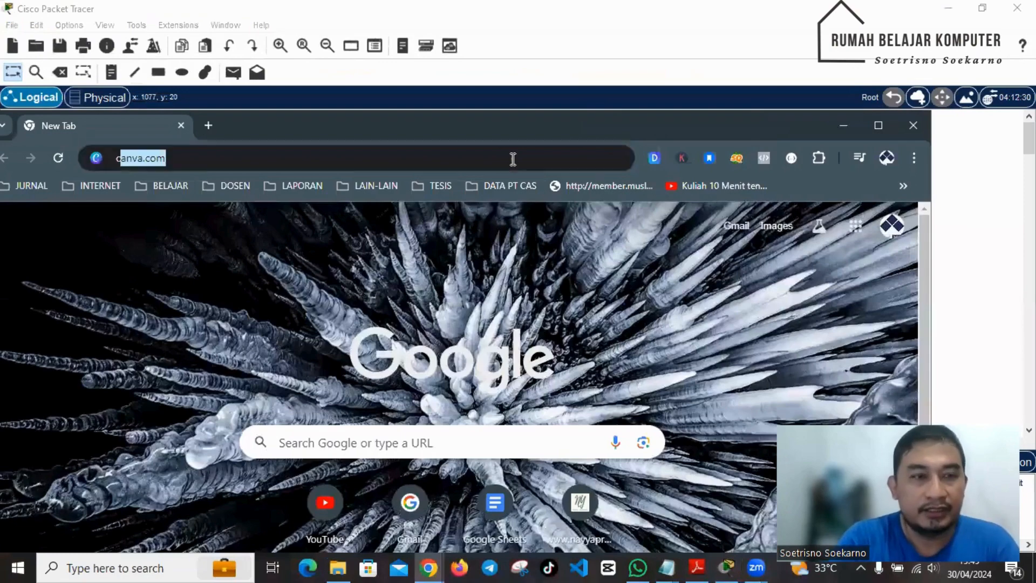
{"action": "type", "text": "isco "}
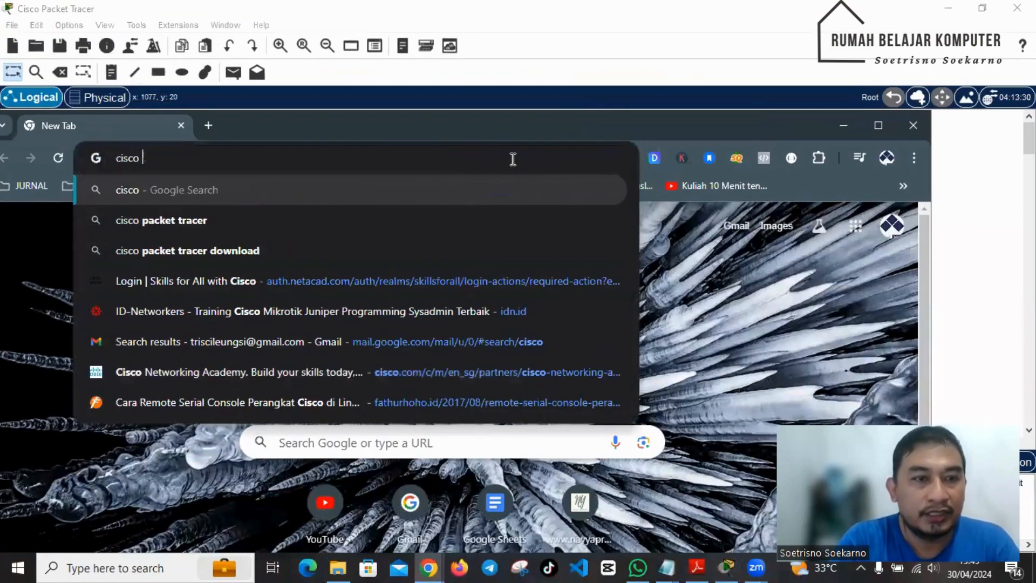
{"action": "type", "text": "ne"}
{"action": "key", "text": "Return"}
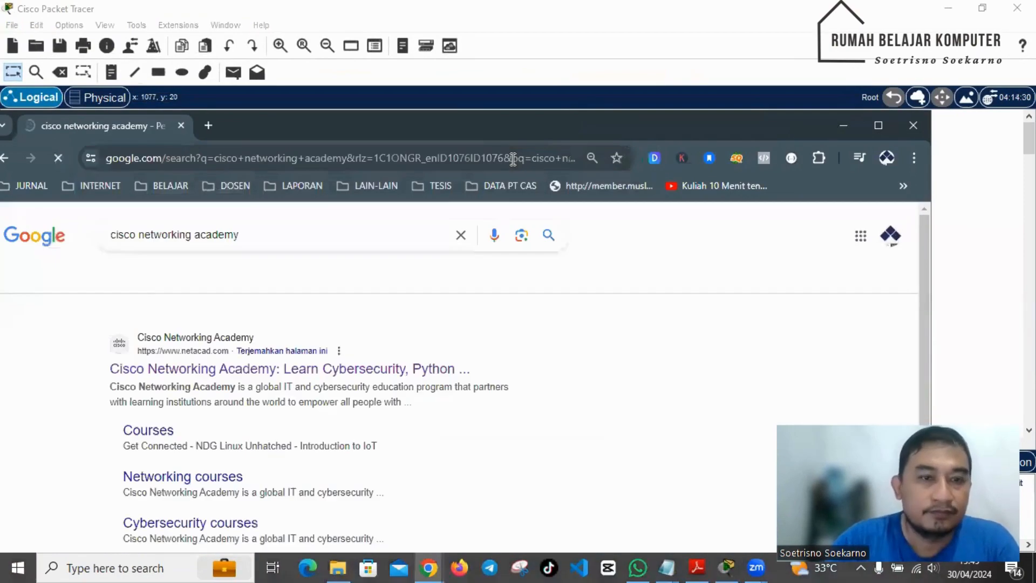
{"action": "left_click", "coordinate": [302, 369]}
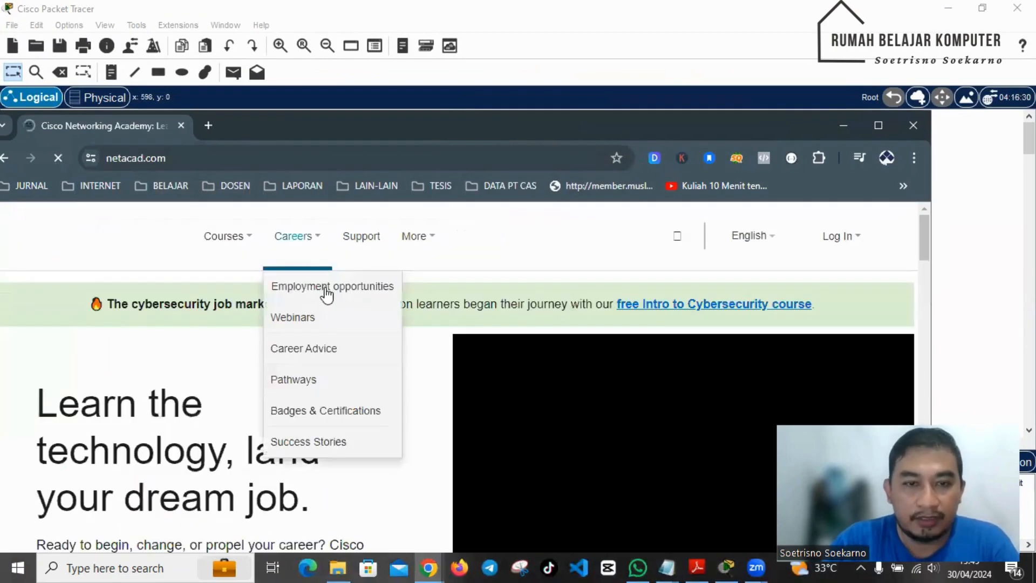
{"action": "mouse_move", "coordinate": [844, 238]}
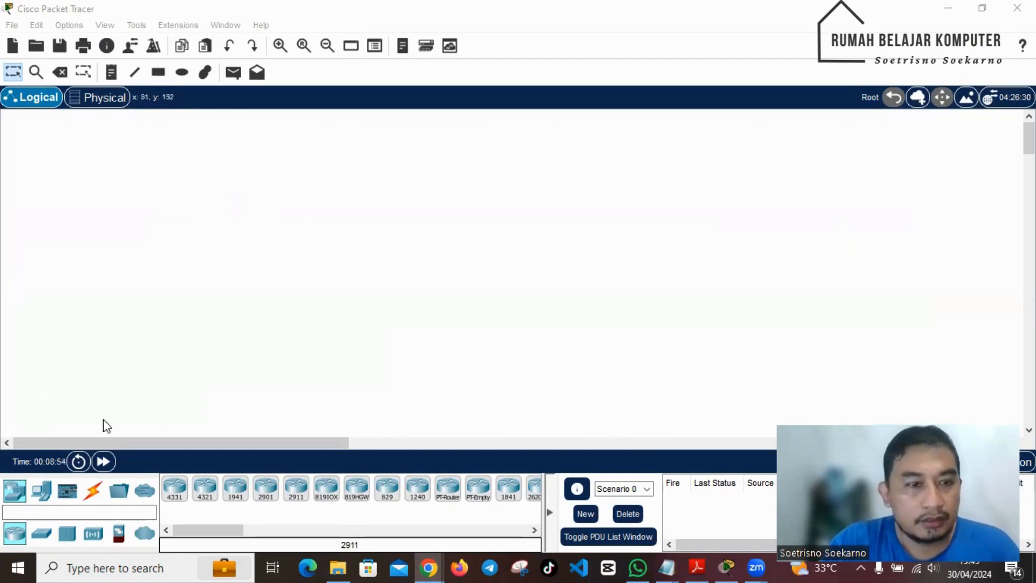
Back in Cisco Packet Tracer, place a 2960 switch in the upper middle of the logical workspace.
{"action": "left_click", "coordinate": [42, 539]}
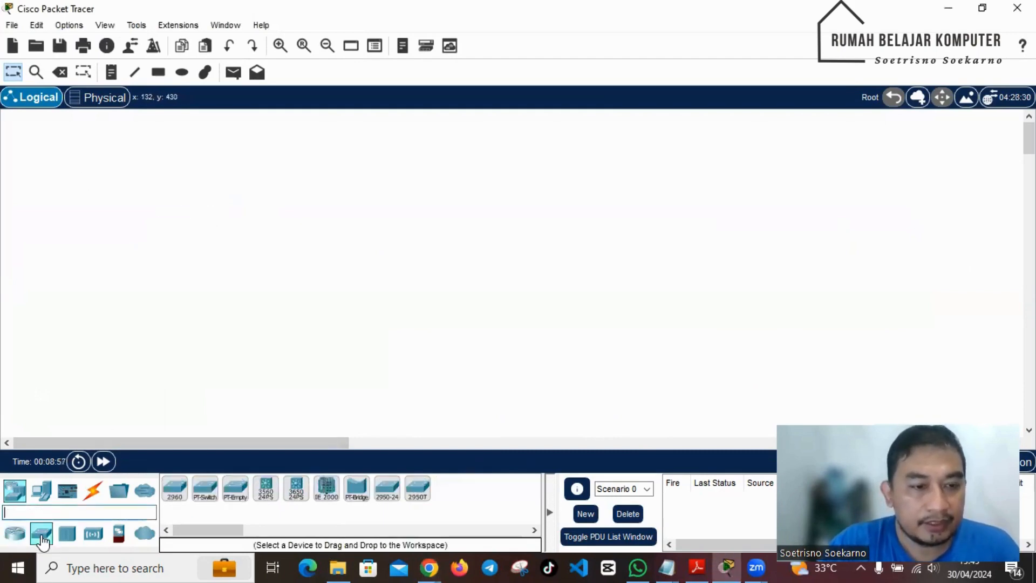
{"action": "left_click", "coordinate": [175, 493]}
{"action": "left_click", "coordinate": [342, 225]}
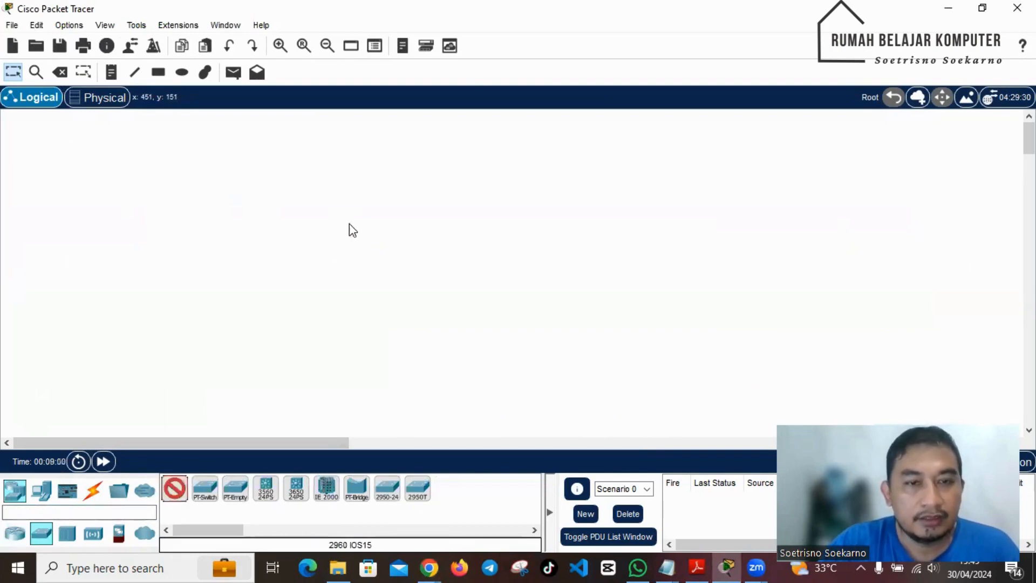
Inspect the 2960 switch's physical device view, then close its window.
{"action": "left_click", "coordinate": [342, 231]}
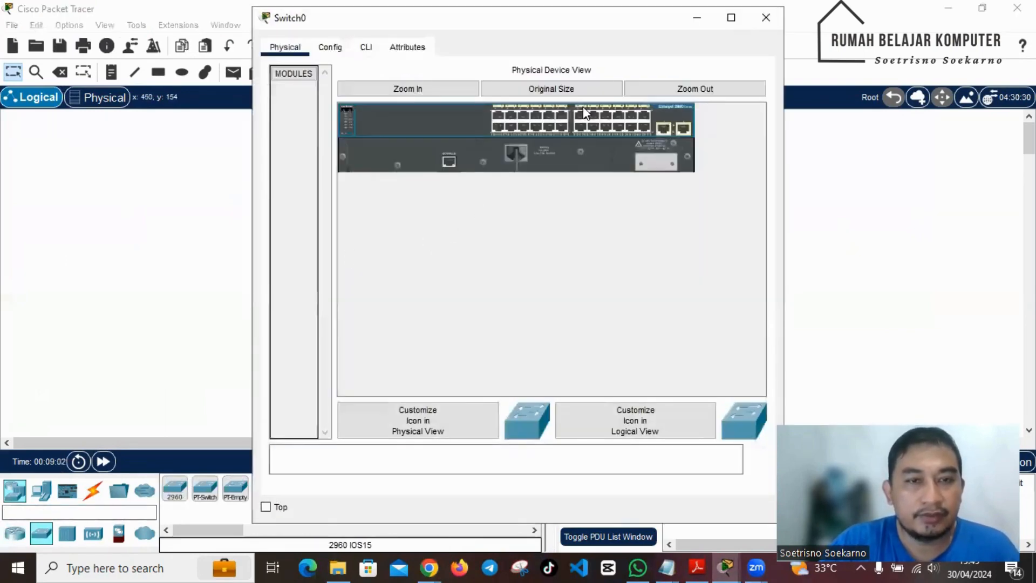
{"action": "left_click", "coordinate": [758, 23]}
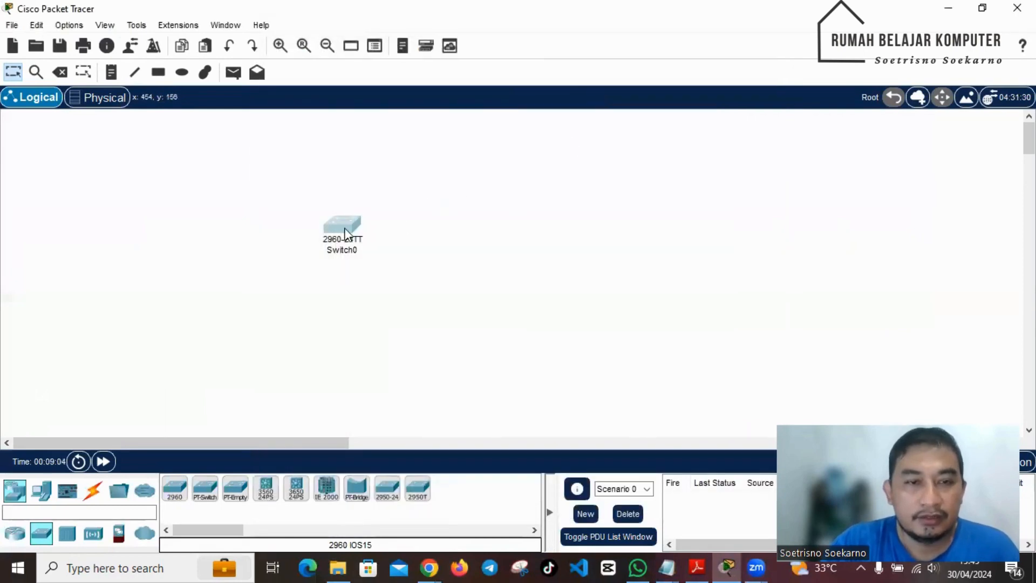
{"action": "left_click", "coordinate": [344, 231]}
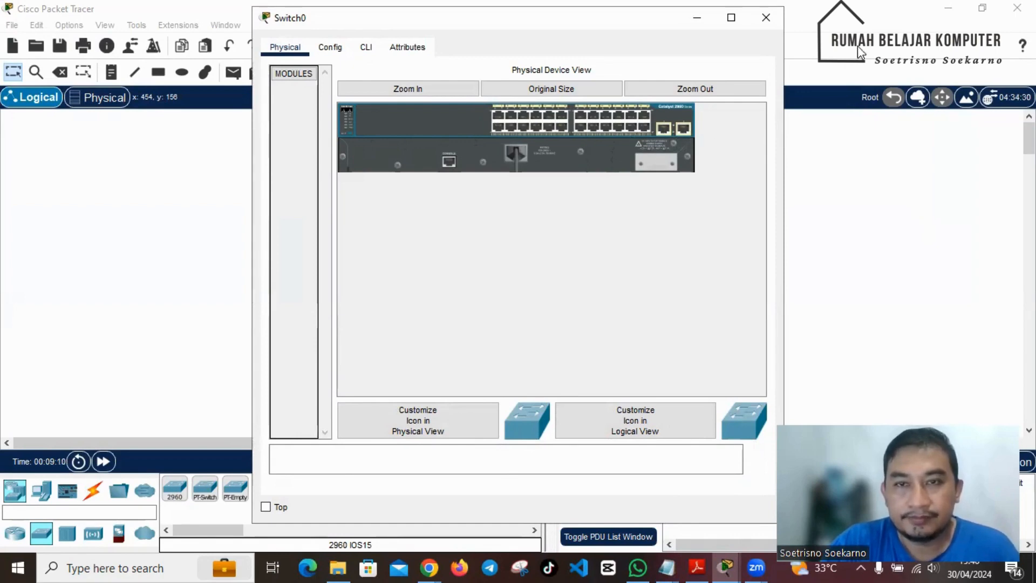
{"action": "left_click", "coordinate": [767, 18]}
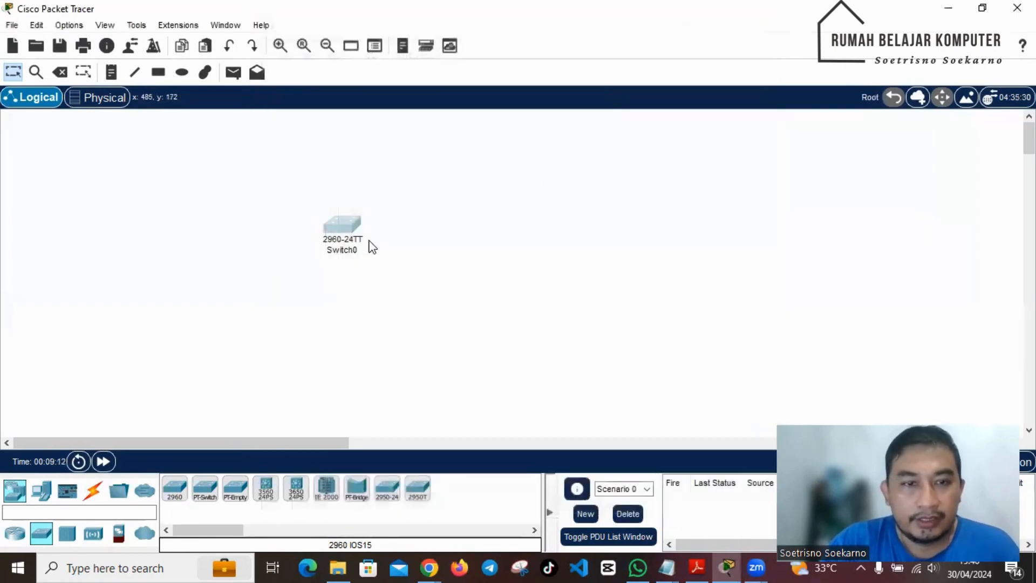
Set the 2960 switch's display name to Switch Simulasi Rumah Belajar and close its configuration window.
{"action": "left_click", "coordinate": [342, 238]}
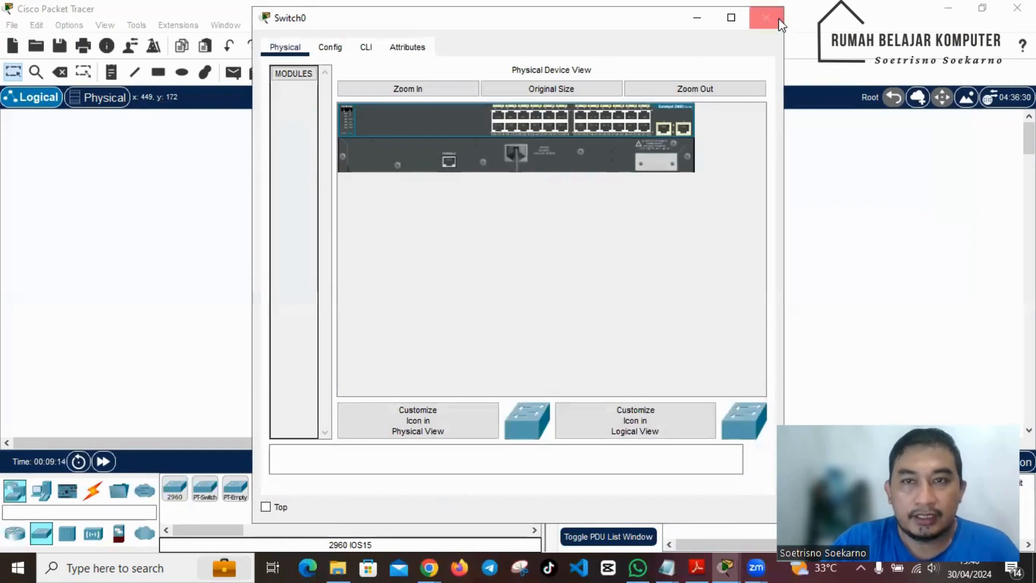
{"action": "left_click", "coordinate": [340, 49]}
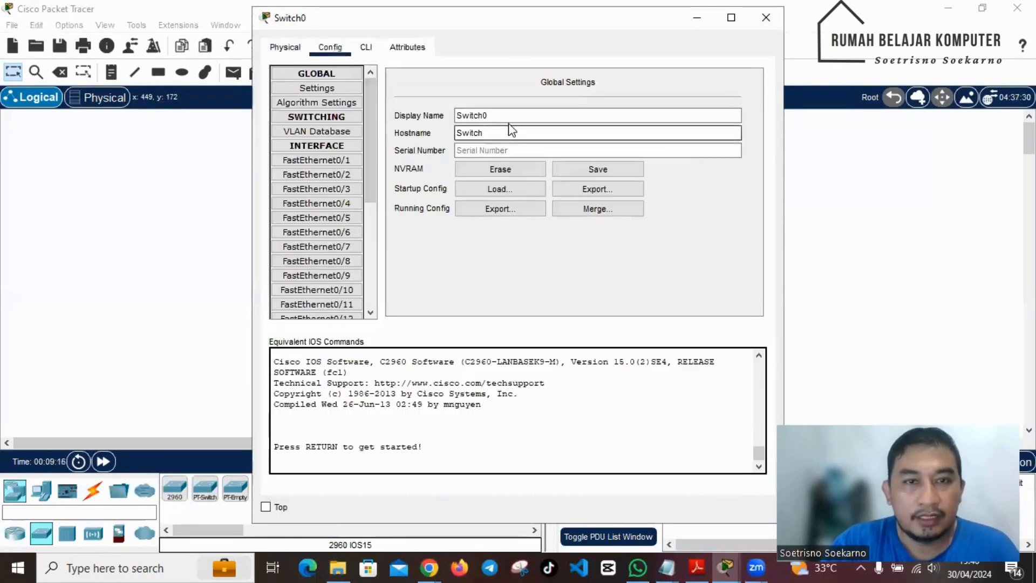
{"action": "type", "text": "Sw"}
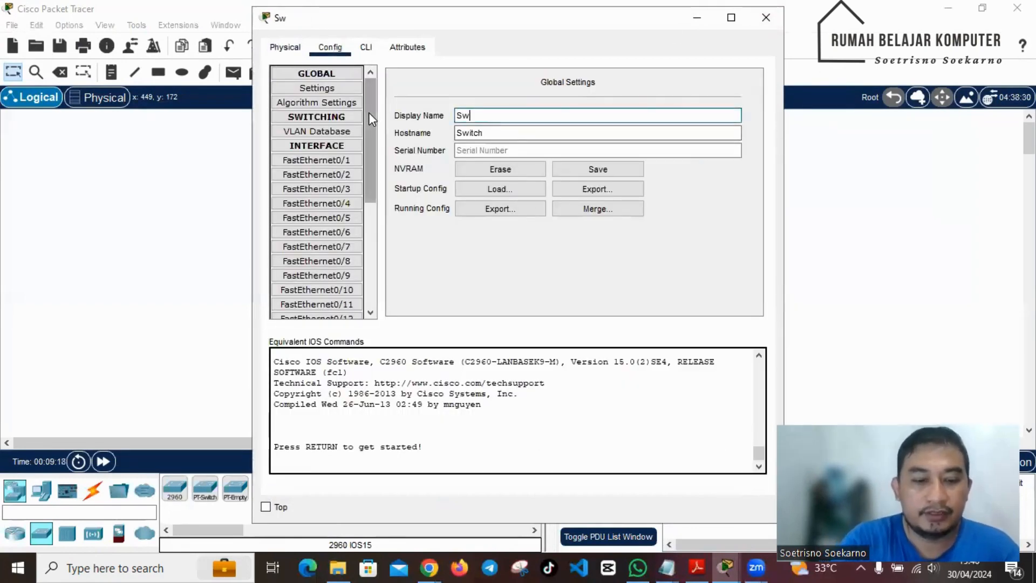
{"action": "type", "text": "itch Sim"}
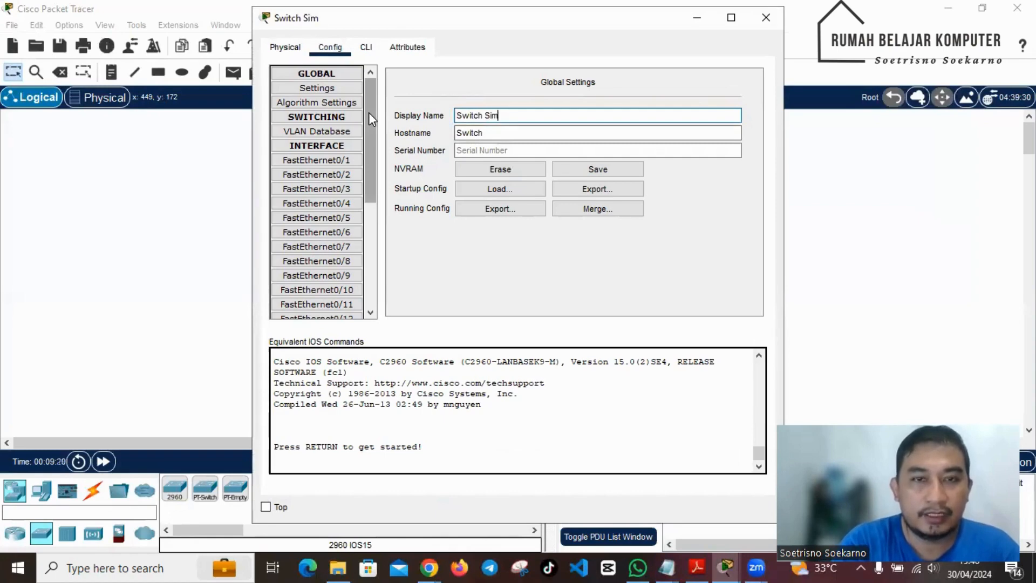
{"action": "type", "text": "ulasi rUMAH"}
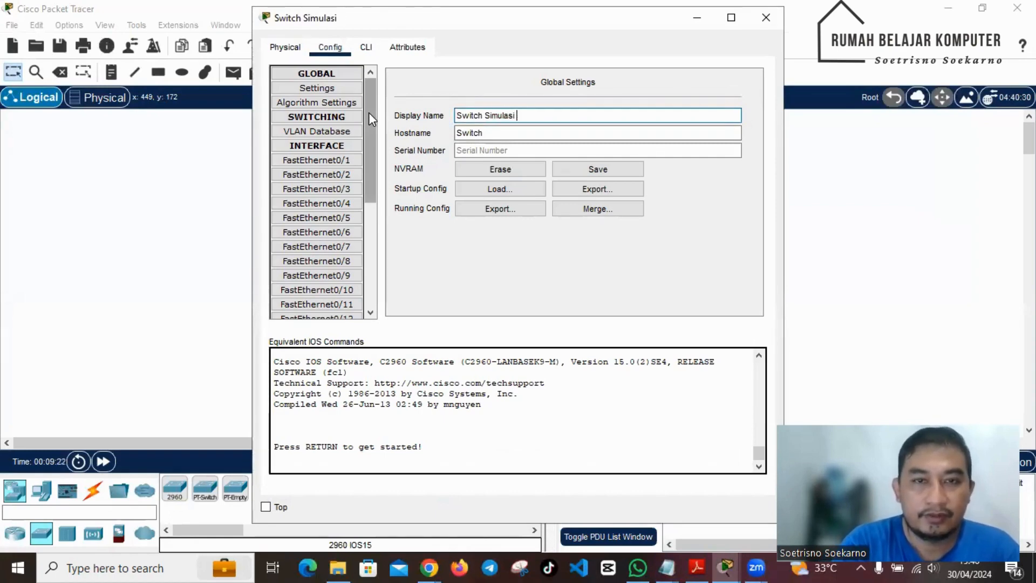
{"action": "key", "text": "BackSpace"}
{"action": "key", "text": "BackSpace"}
{"action": "key", "text": "BackSpace"}
{"action": "key", "text": "BackSpace"}
{"action": "key", "text": "BackSpace"}
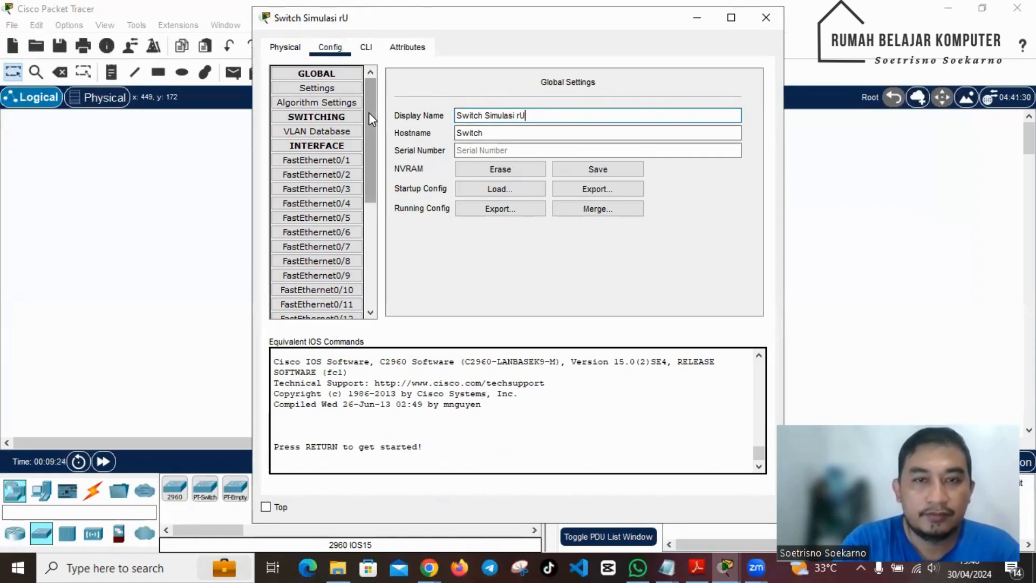
{"action": "type", "text": "Rumah Belajar"}
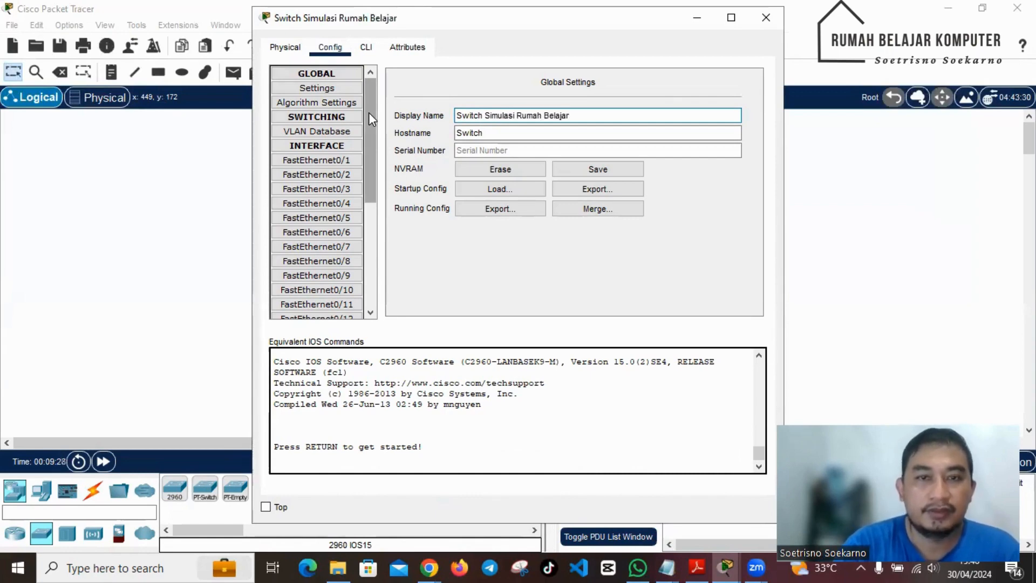
{"action": "left_click", "coordinate": [764, 19]}
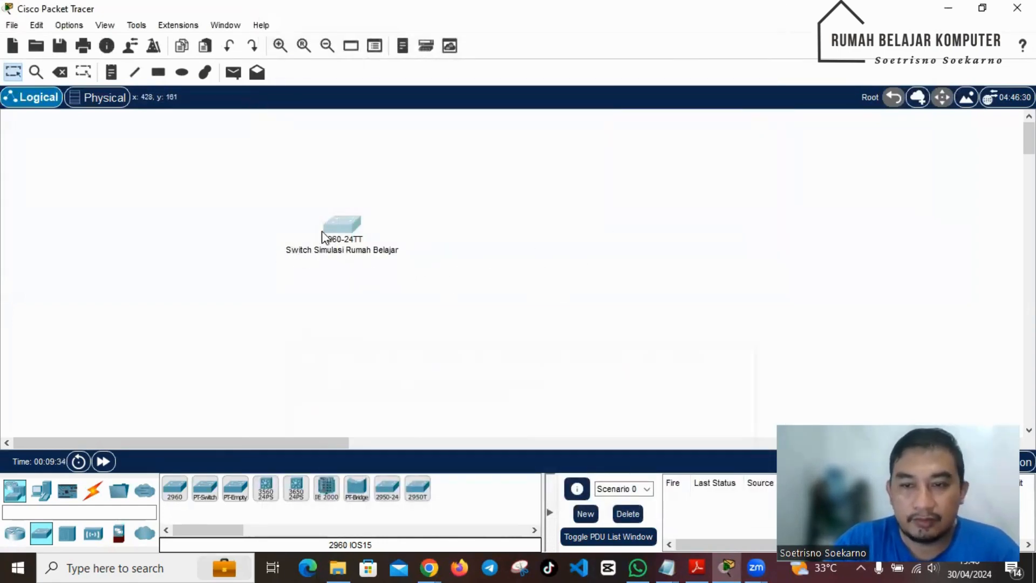
Place a Server-PT end device above and to the right of the switch.
{"action": "left_click", "coordinate": [42, 492]}
{"action": "left_click", "coordinate": [235, 488]}
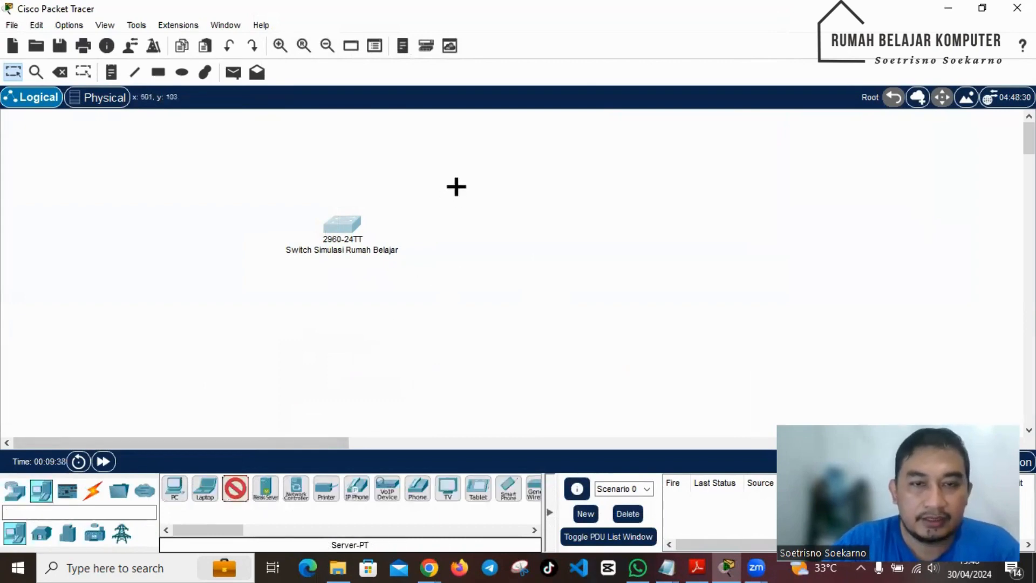
{"action": "left_click", "coordinate": [495, 160]}
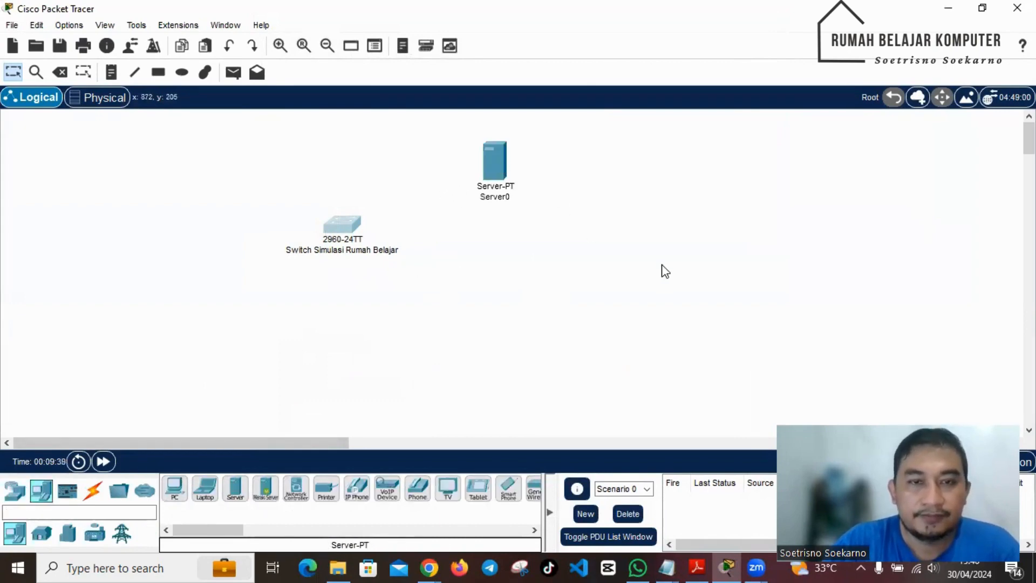
Place four PC-PT end devices in a horizontal row below the switch.
{"action": "left_click", "coordinate": [175, 488]}
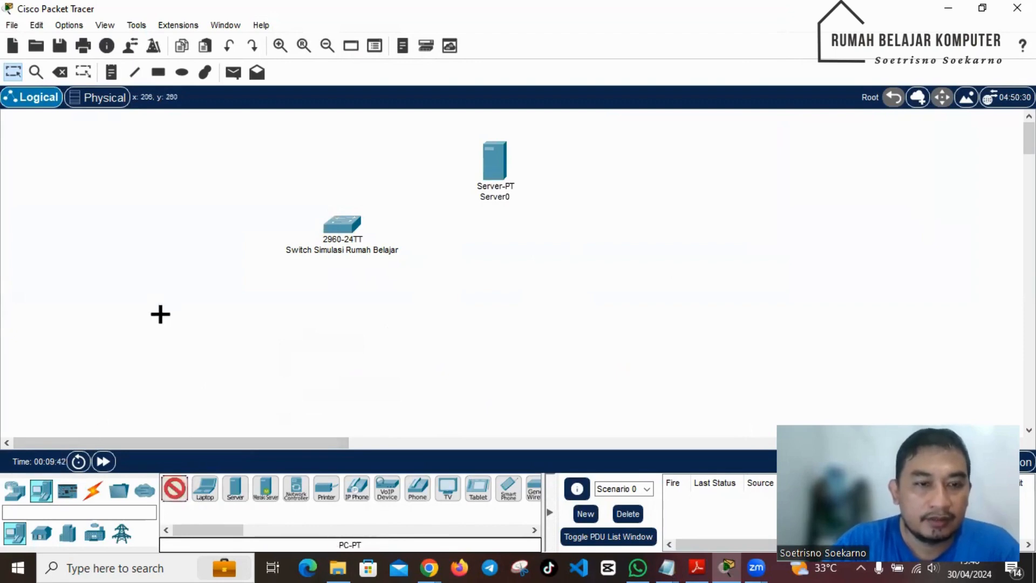
{"action": "left_click", "coordinate": [156, 339]}
{"action": "left_click", "coordinate": [174, 490]}
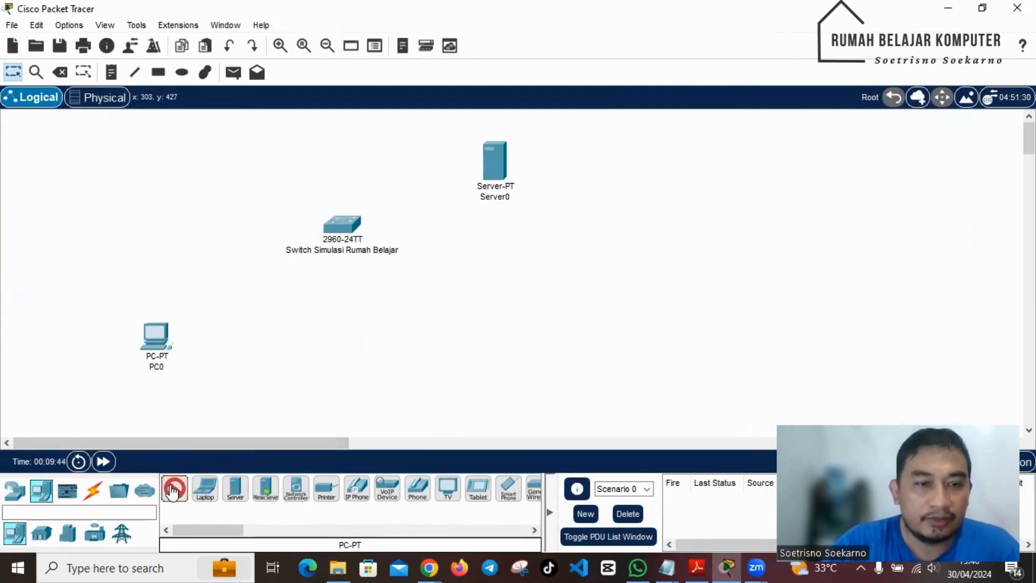
{"action": "left_click", "coordinate": [299, 339]}
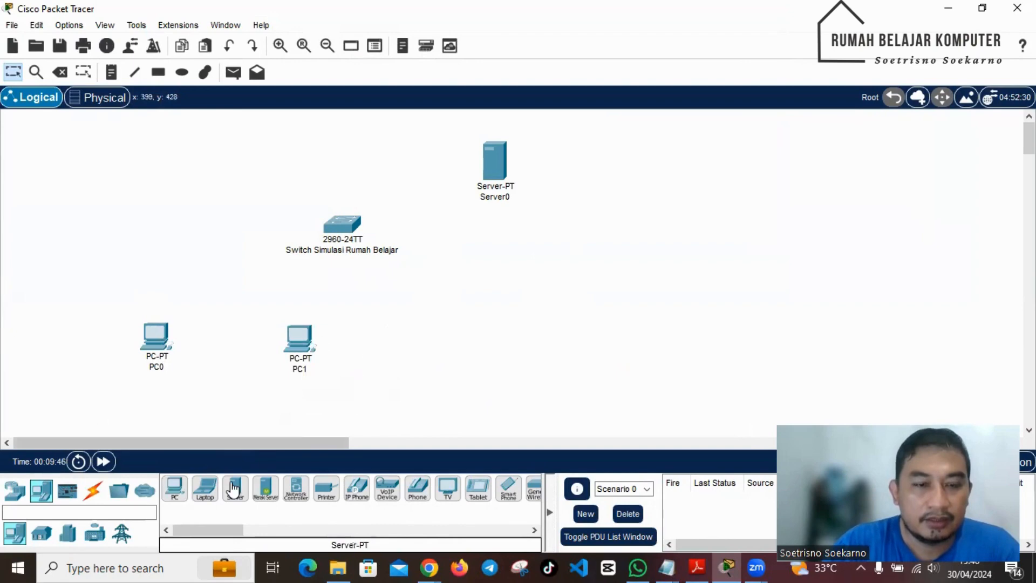
{"action": "left_click", "coordinate": [174, 488]}
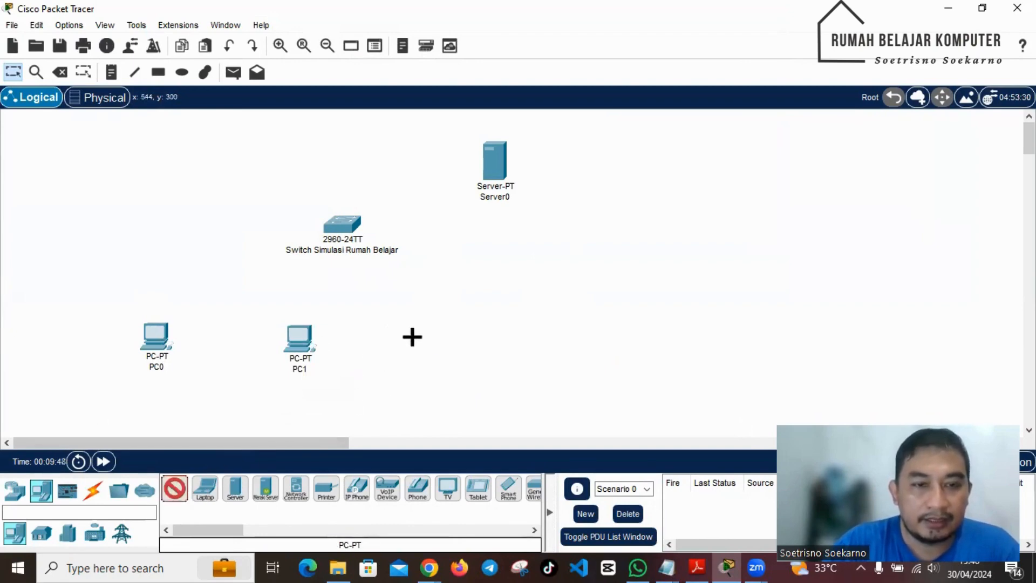
{"action": "left_click", "coordinate": [410, 338]}
{"action": "left_click", "coordinate": [174, 488]}
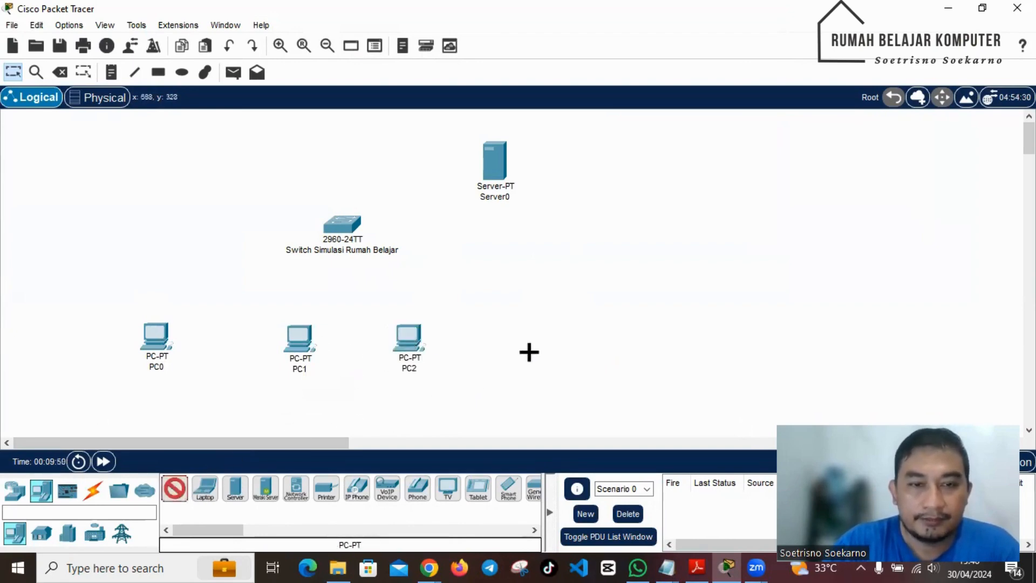
{"action": "left_click", "coordinate": [529, 352]}
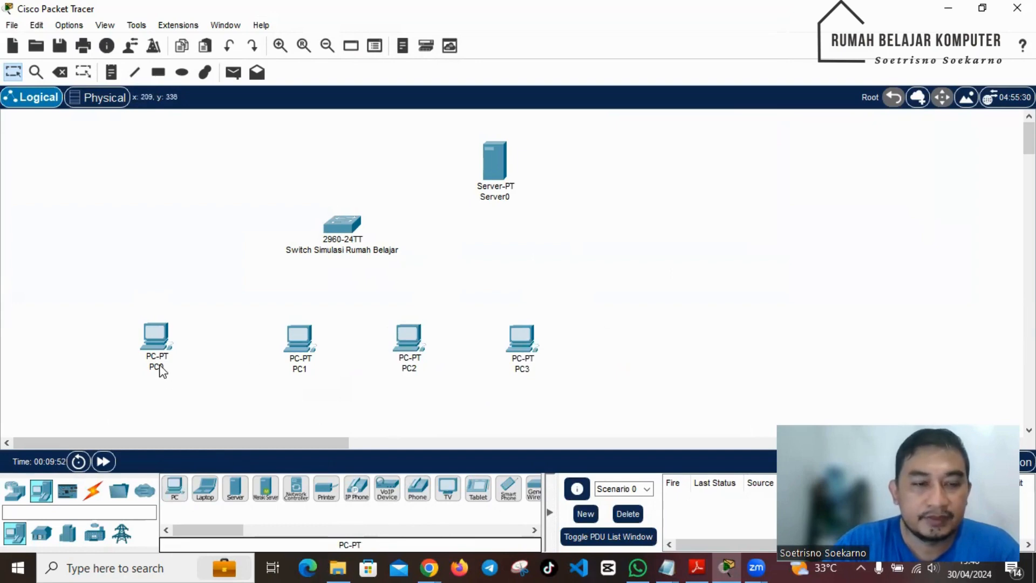
Rename the four PCs from left to right as 192.168.1.101, 192.168,1,102, 192.168.1.103 and 192.168.1.104.
{"action": "mouse_move", "coordinate": [160, 371]}
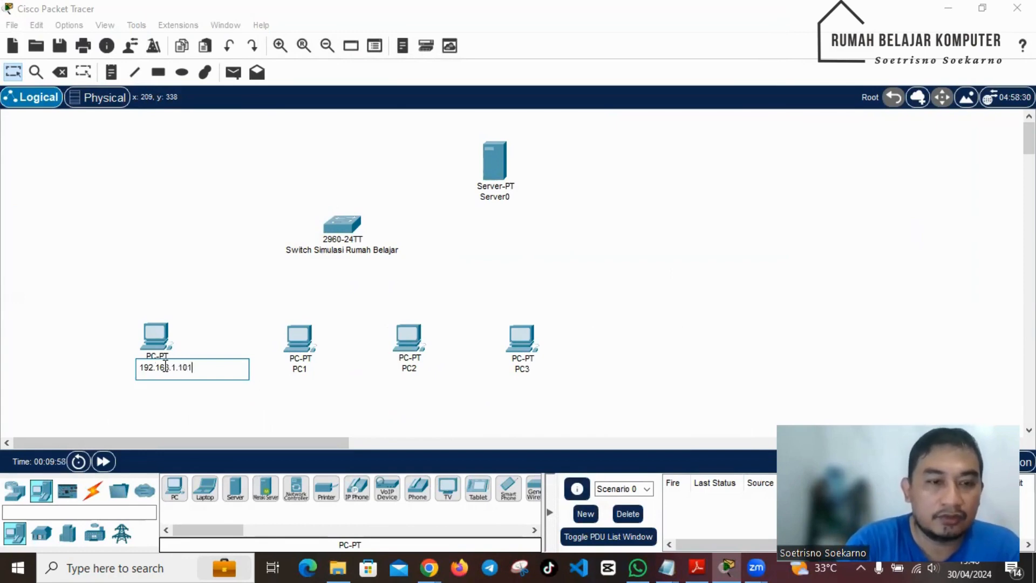
{"action": "left_click", "coordinate": [306, 370]}
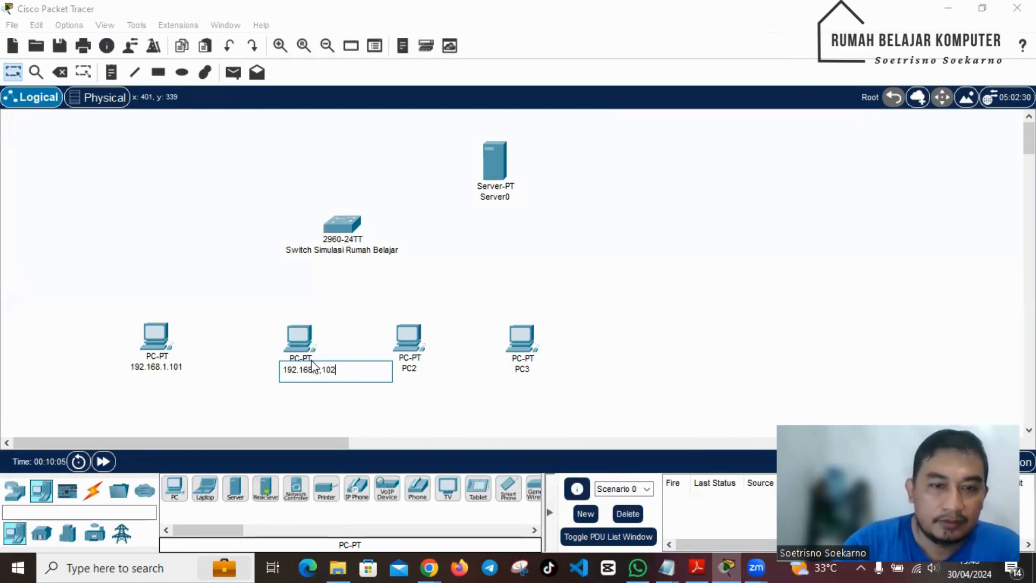
{"action": "left_click", "coordinate": [409, 369]}
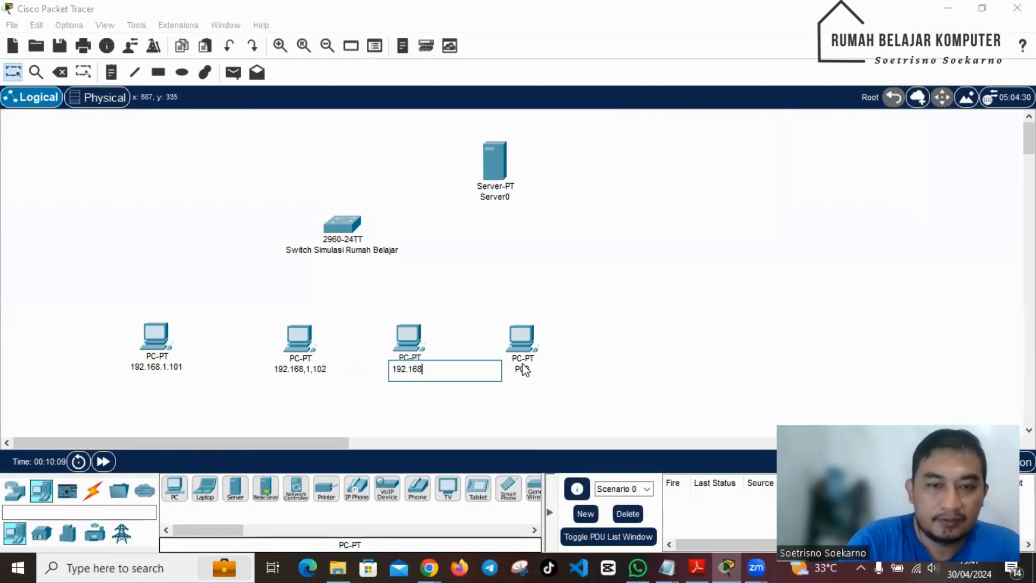
{"action": "type", "text": "192.168.1.103"}
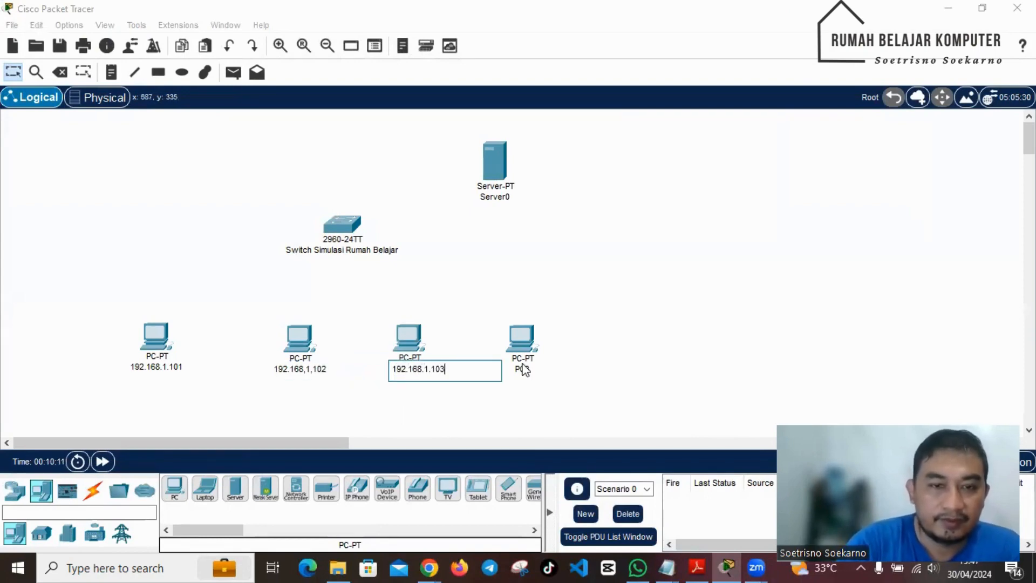
{"action": "left_click", "coordinate": [522, 370]}
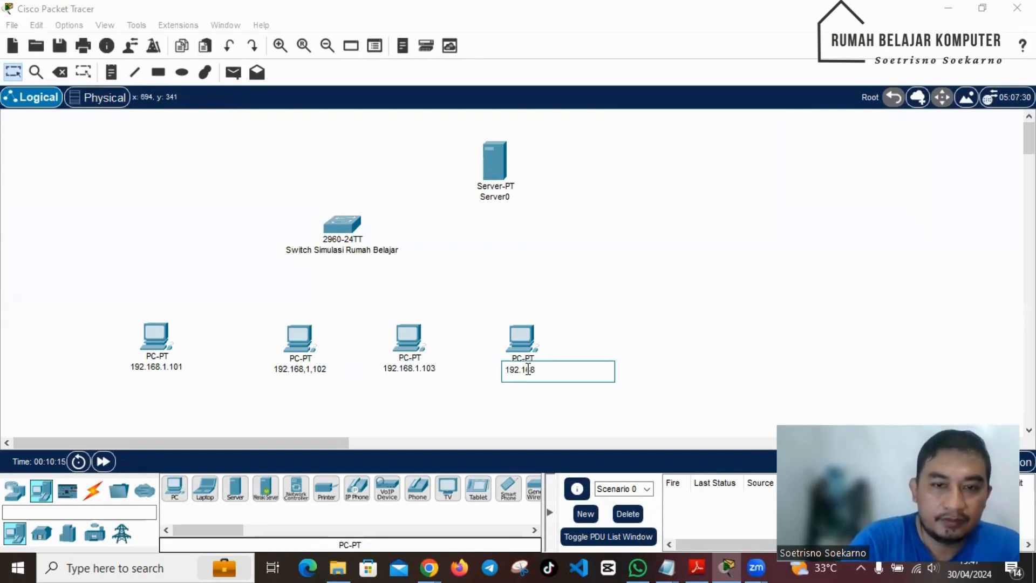
{"action": "type", "text": "192.168.1.10"}
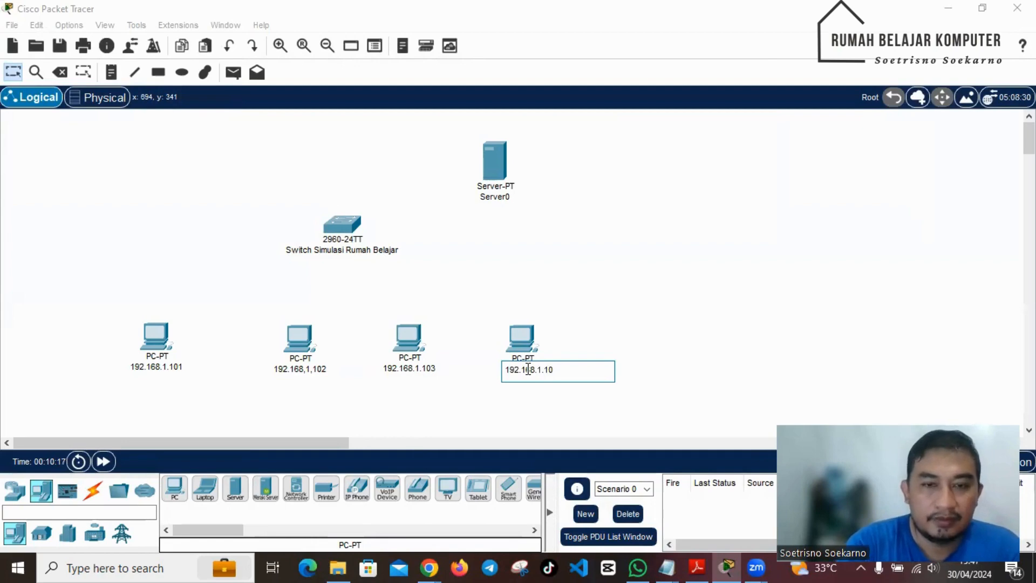
{"action": "type", "text": "4"}
{"action": "key", "text": "Return"}
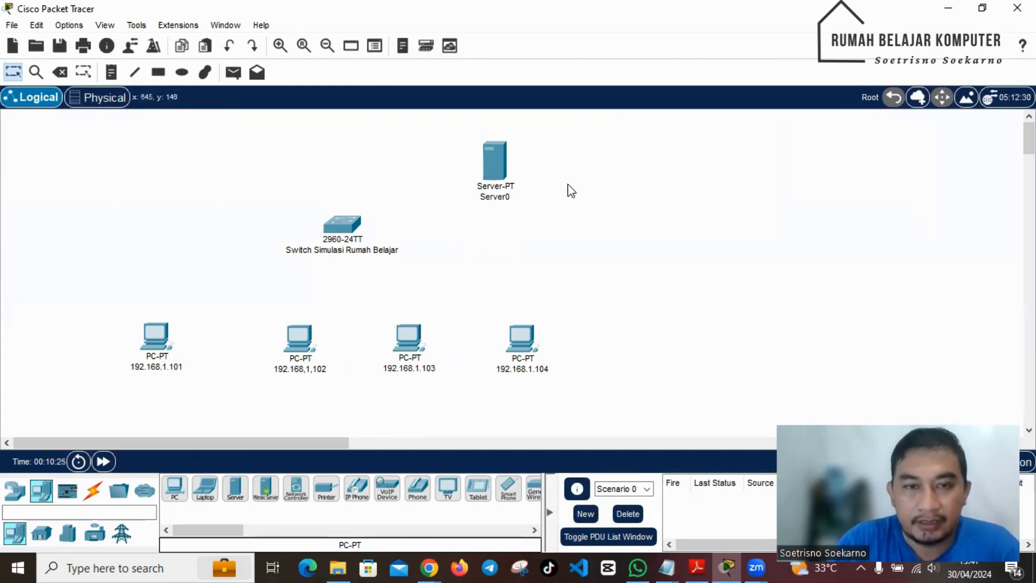
Rename the server as Server 192.168.1.1.
{"action": "left_click", "coordinate": [507, 197]}
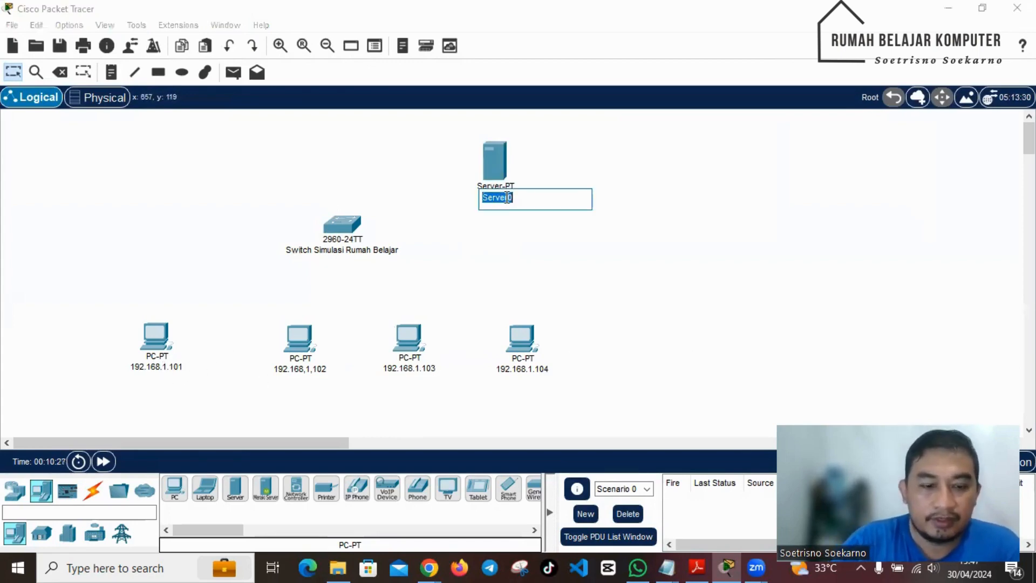
{"action": "type", "text": "S"}
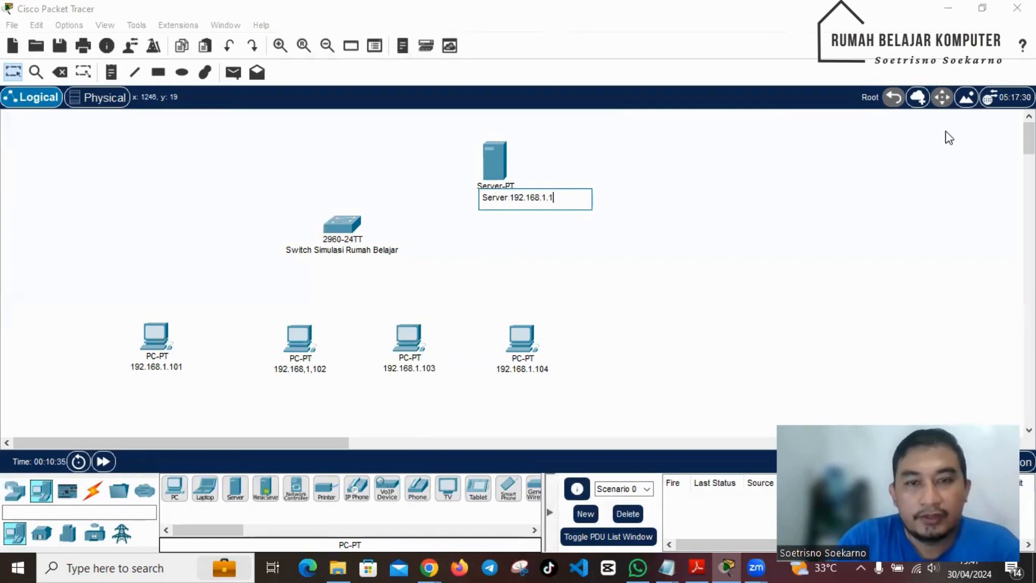
{"action": "left_click", "coordinate": [863, 188]}
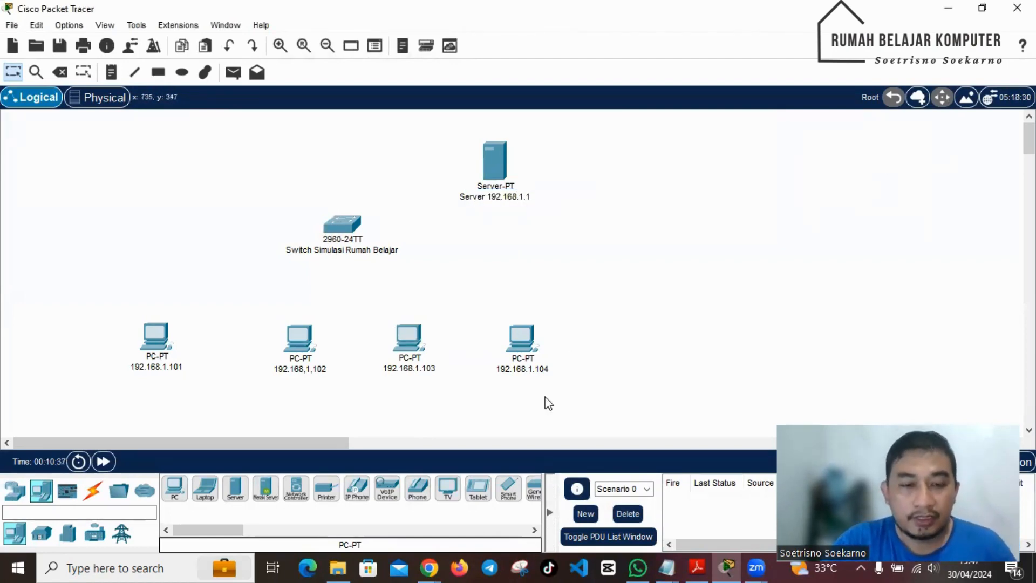
Connect the server's FastEthernet0 port to the switch's FastEthernet0/1 port with a Copper Straight-Through cable.
{"action": "left_click", "coordinate": [98, 495]}
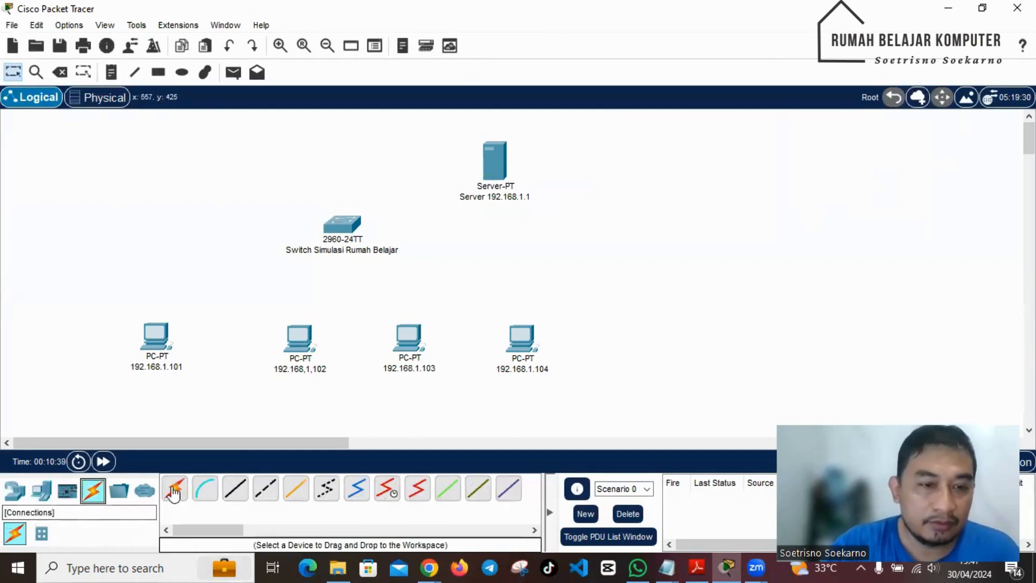
{"action": "left_click", "coordinate": [236, 488]}
{"action": "left_click", "coordinate": [498, 162]}
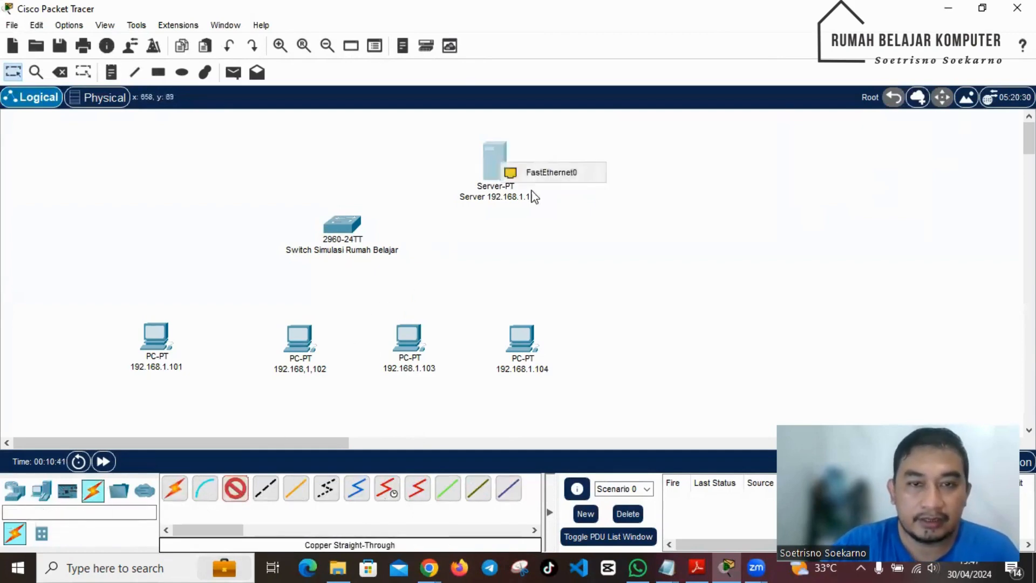
{"action": "left_click", "coordinate": [557, 174]}
{"action": "left_click", "coordinate": [354, 231]}
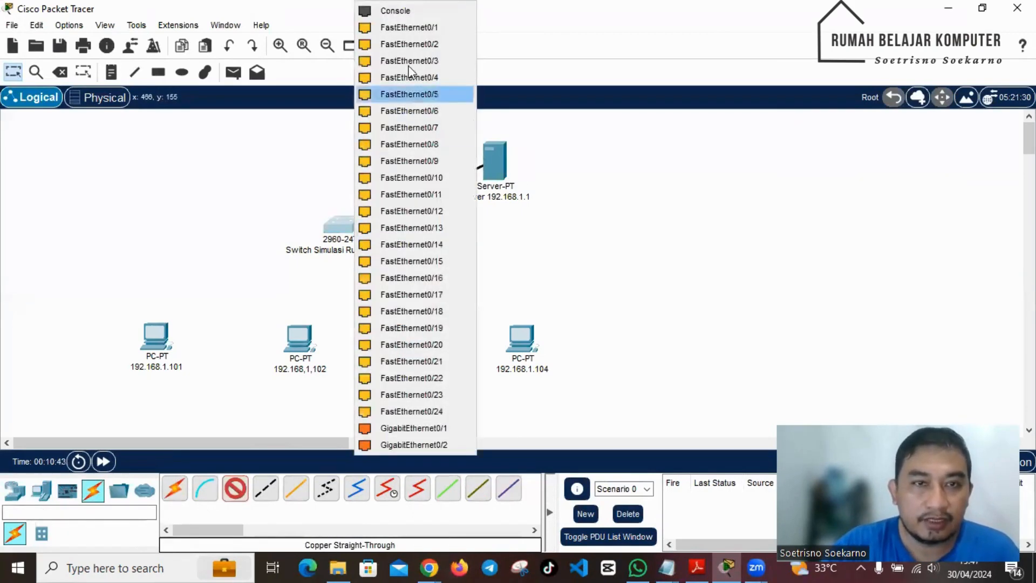
{"action": "left_click", "coordinate": [416, 27]}
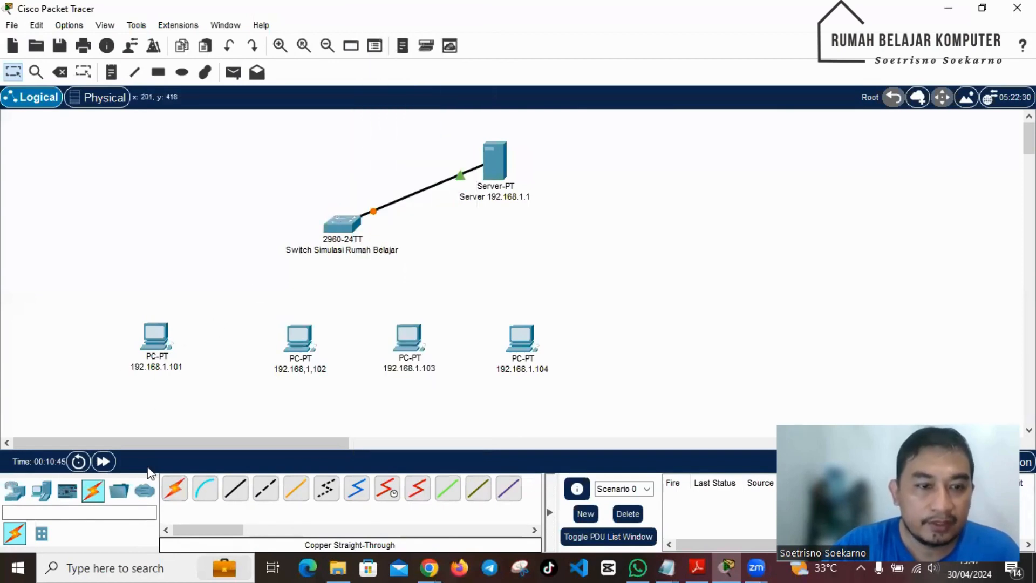
Run a Copper Straight-Through cable from the switch's FastEthernet0/2 port to FastEthernet0 on PC 192.168.1.101.
{"action": "left_click", "coordinate": [235, 489]}
{"action": "left_click", "coordinate": [336, 232]}
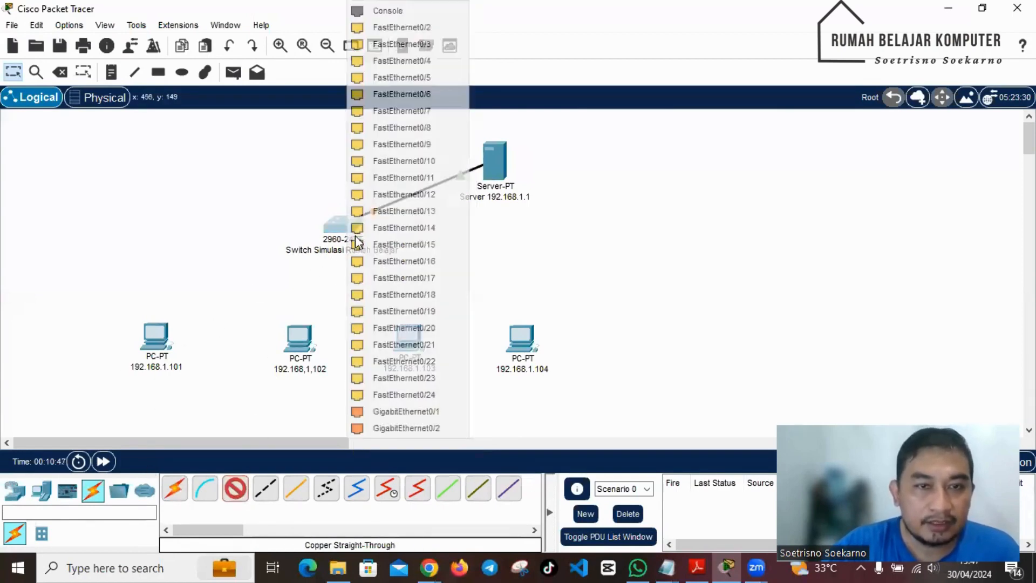
{"action": "left_click", "coordinate": [442, 21]}
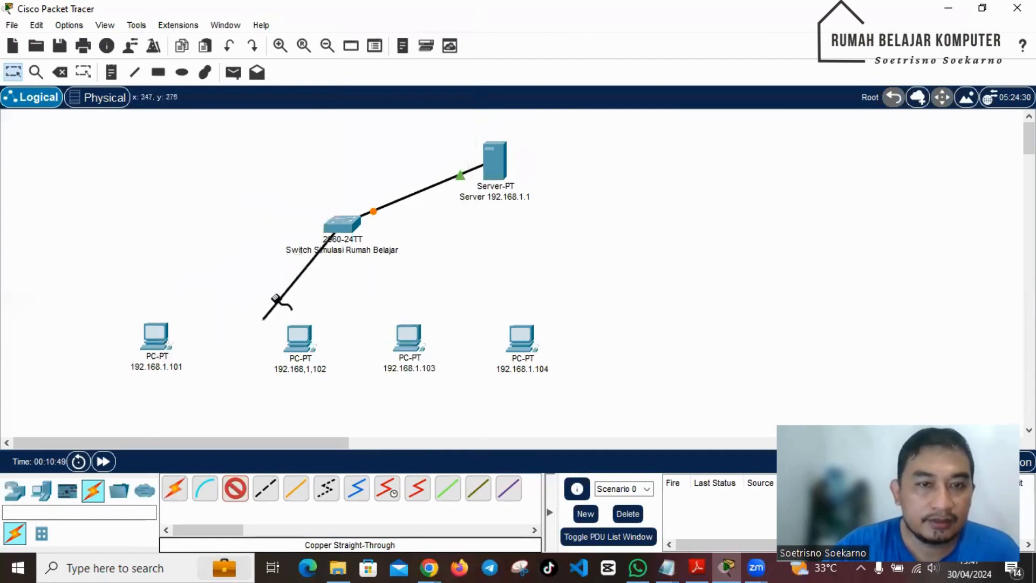
{"action": "left_click", "coordinate": [161, 346]}
{"action": "left_click", "coordinate": [199, 409]}
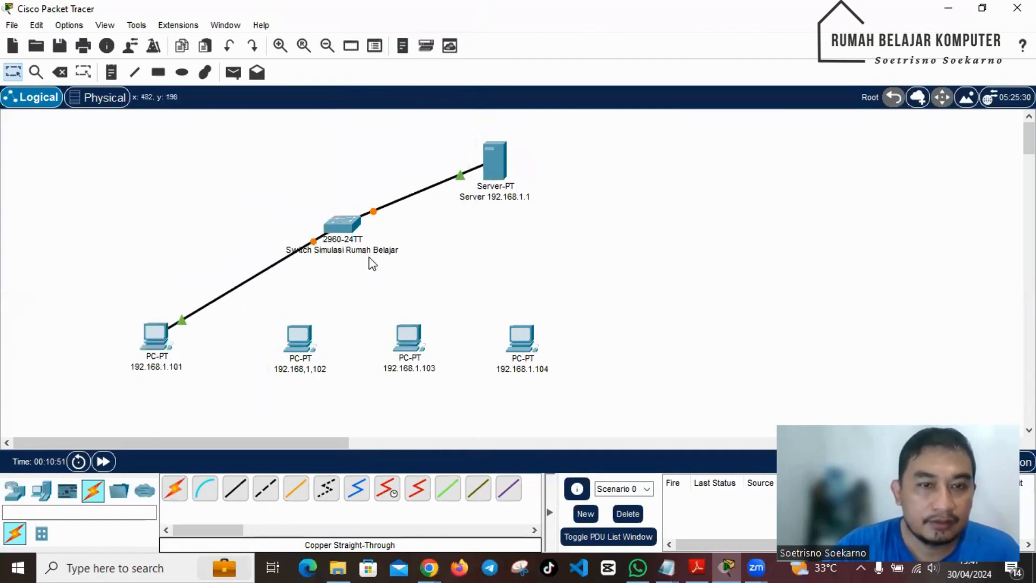
Run a Copper Straight-Through cable from the switch's FastEthernet0/3 port to FastEthernet0 on PC 192.168,1,102.
{"action": "left_click", "coordinate": [235, 488]}
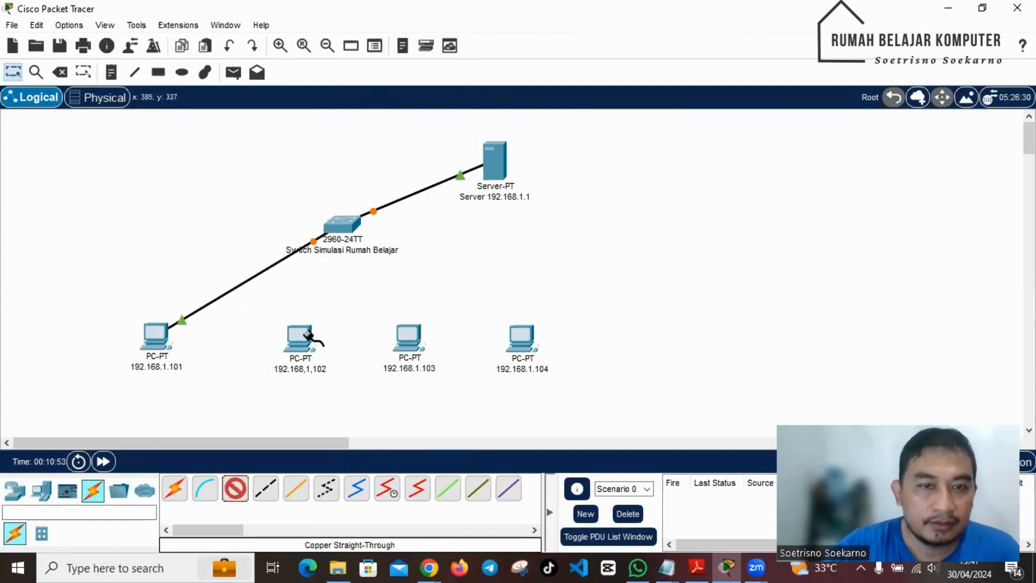
{"action": "left_click", "coordinate": [339, 229]}
{"action": "left_click", "coordinate": [444, 47]}
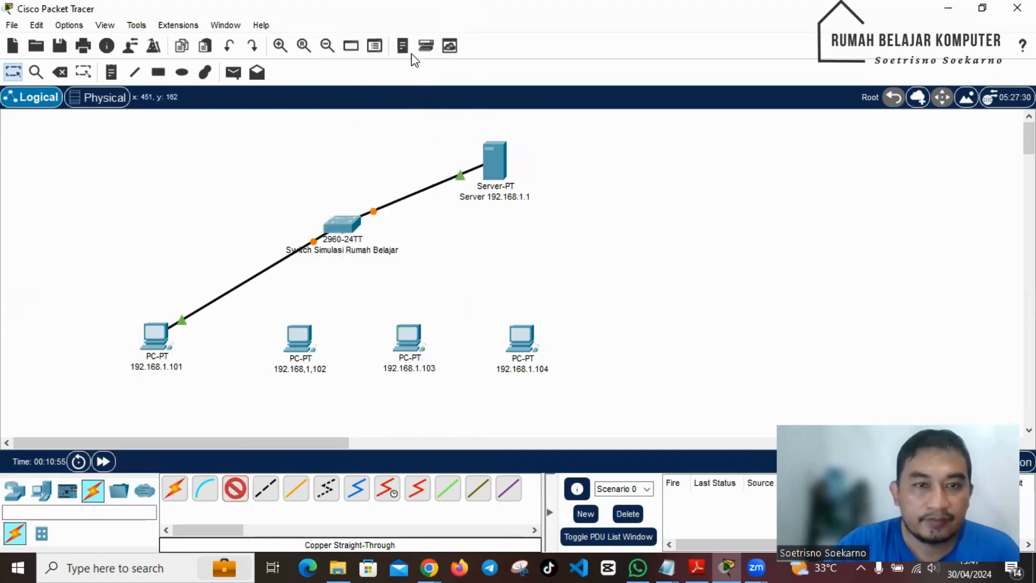
{"action": "left_click", "coordinate": [304, 330]}
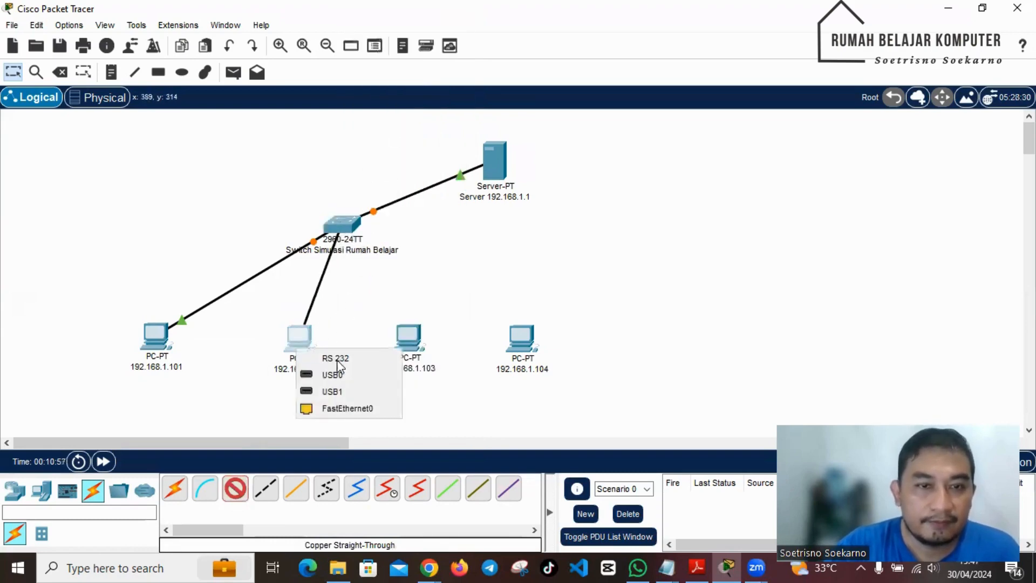
{"action": "left_click", "coordinate": [346, 409]}
Run a Copper Straight-Through cable from the switch's FastEthernet0/4 port to FastEthernet0 on PC 192.168.1.103.
{"action": "left_click", "coordinate": [236, 489]}
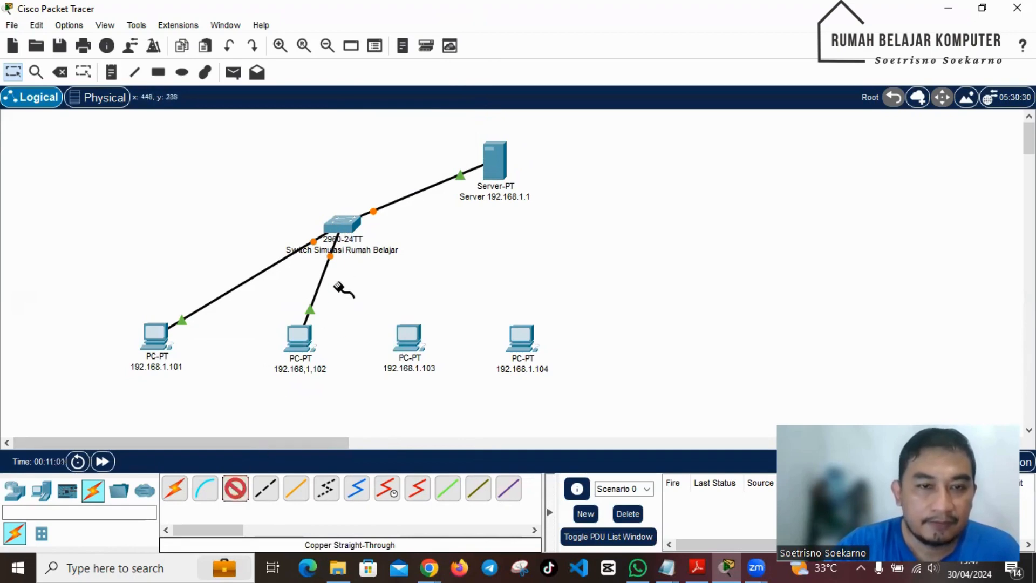
{"action": "left_click", "coordinate": [352, 223]}
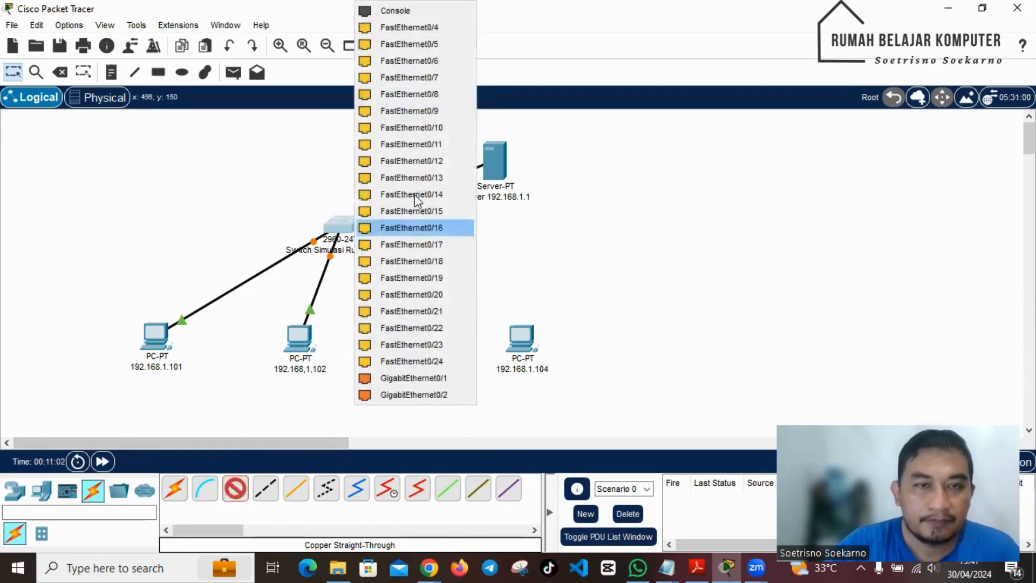
{"action": "left_click", "coordinate": [429, 27]}
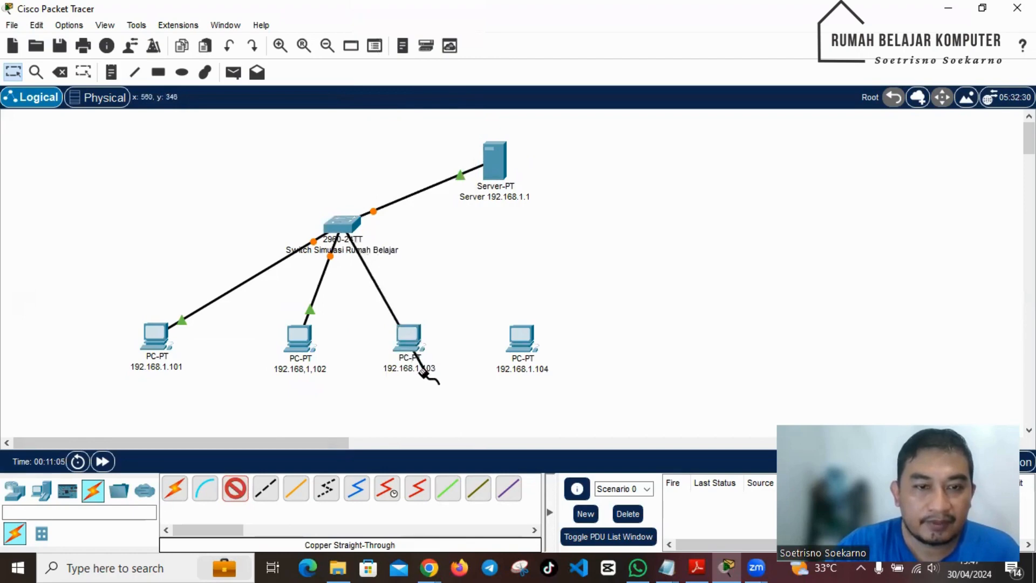
{"action": "left_click", "coordinate": [403, 335]}
{"action": "left_click", "coordinate": [448, 394]}
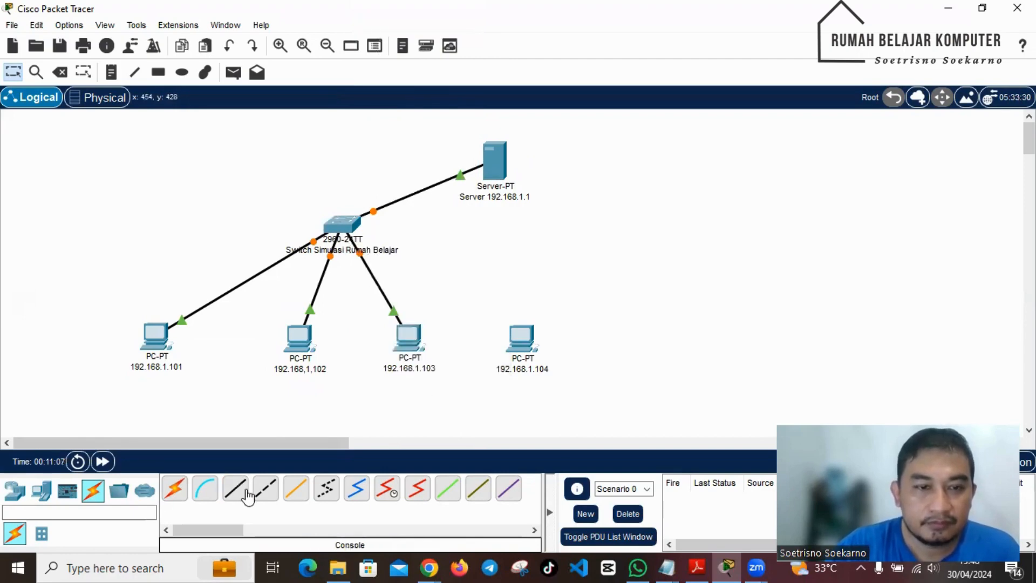
Run a Copper Straight-Through cable from the switch's FastEthernet0/5 port to FastEthernet0 on PC 192.168.1.104.
{"action": "left_click", "coordinate": [243, 490]}
{"action": "left_click", "coordinate": [341, 224]}
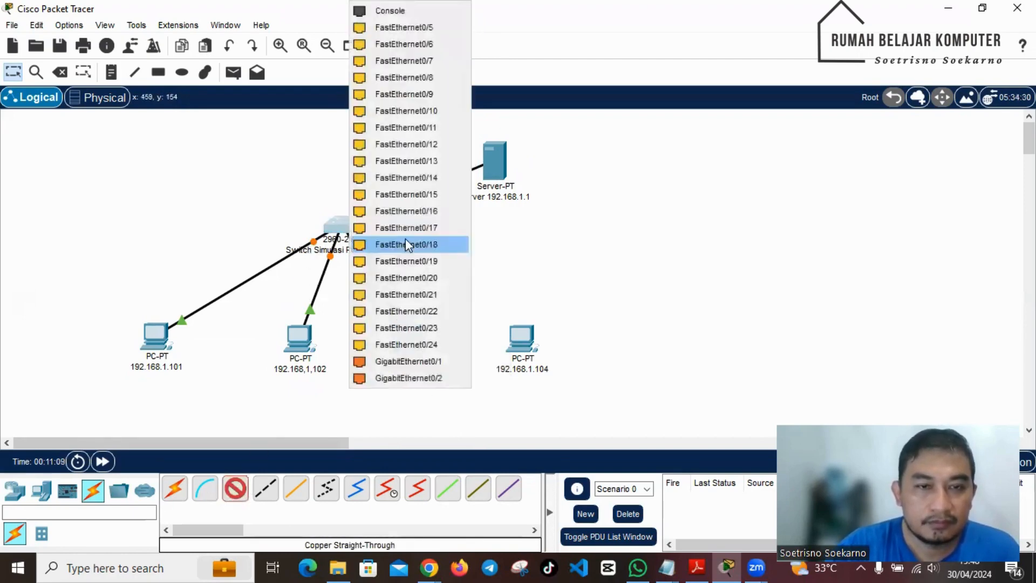
{"action": "left_click", "coordinate": [442, 27]}
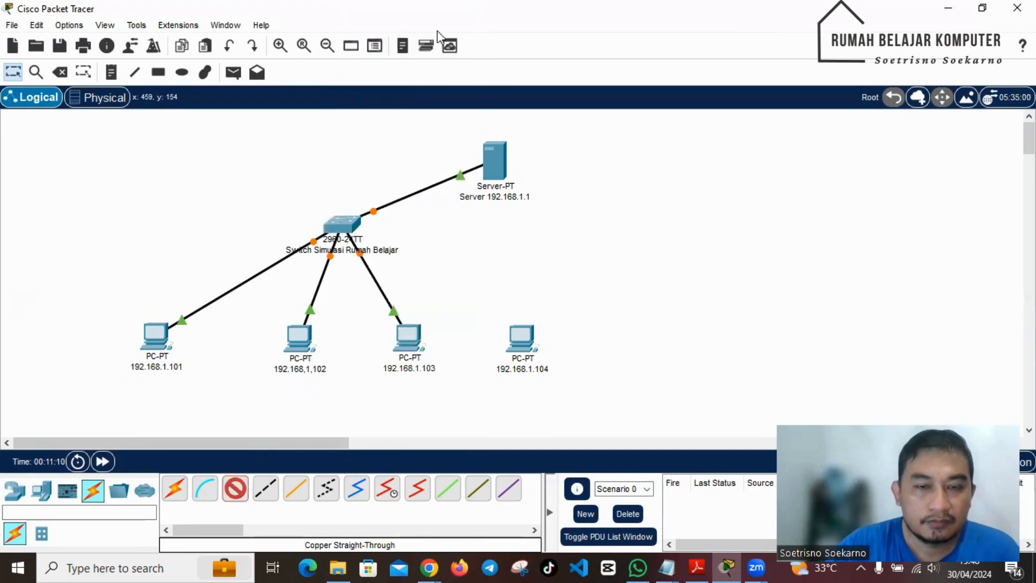
{"action": "left_click", "coordinate": [519, 340]}
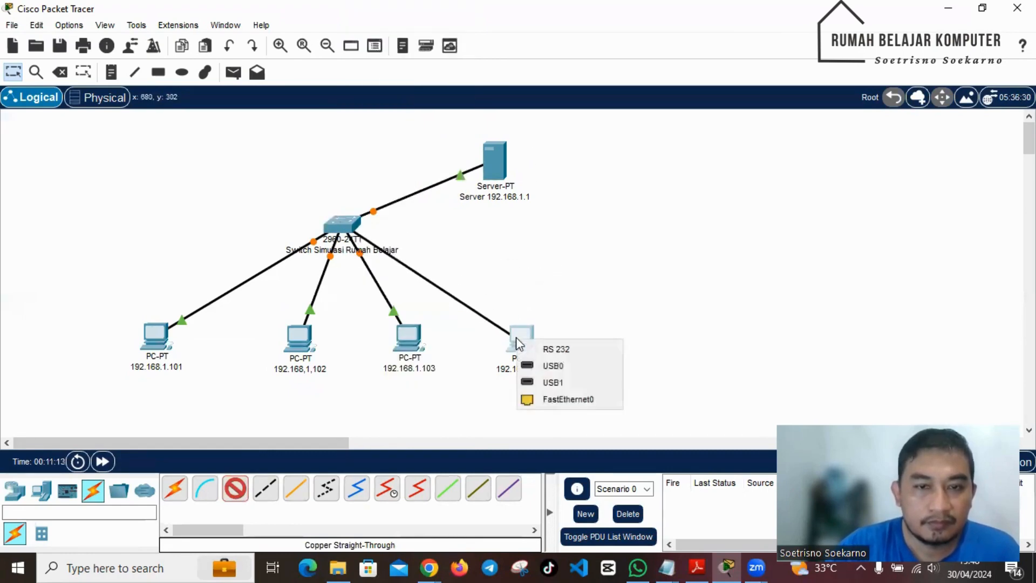
{"action": "left_click", "coordinate": [556, 400]}
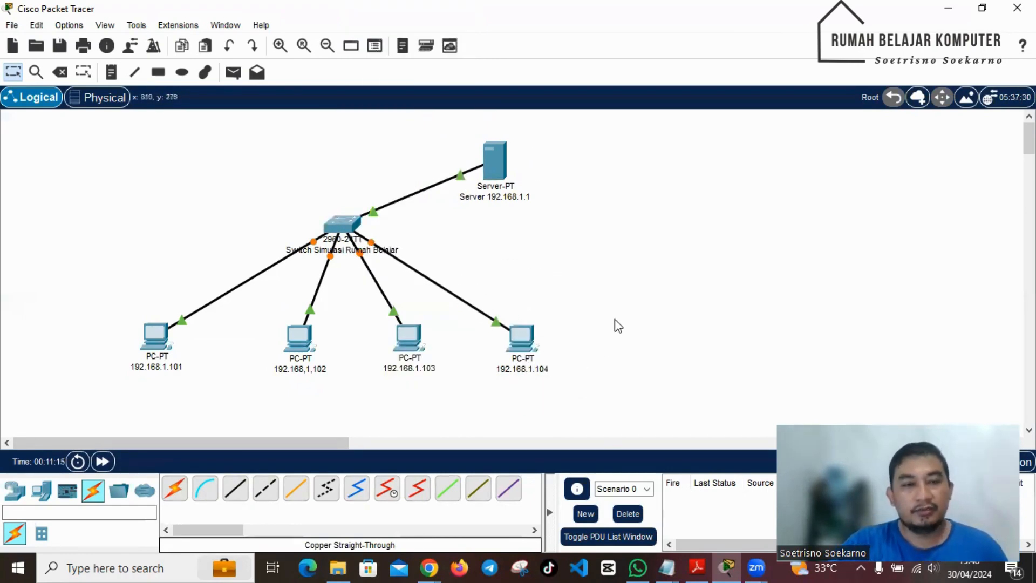
Inspect the ports of Switch Simulasi Rumah Belajar in its physical device view, and close the device window.
{"action": "left_click", "coordinate": [341, 233]}
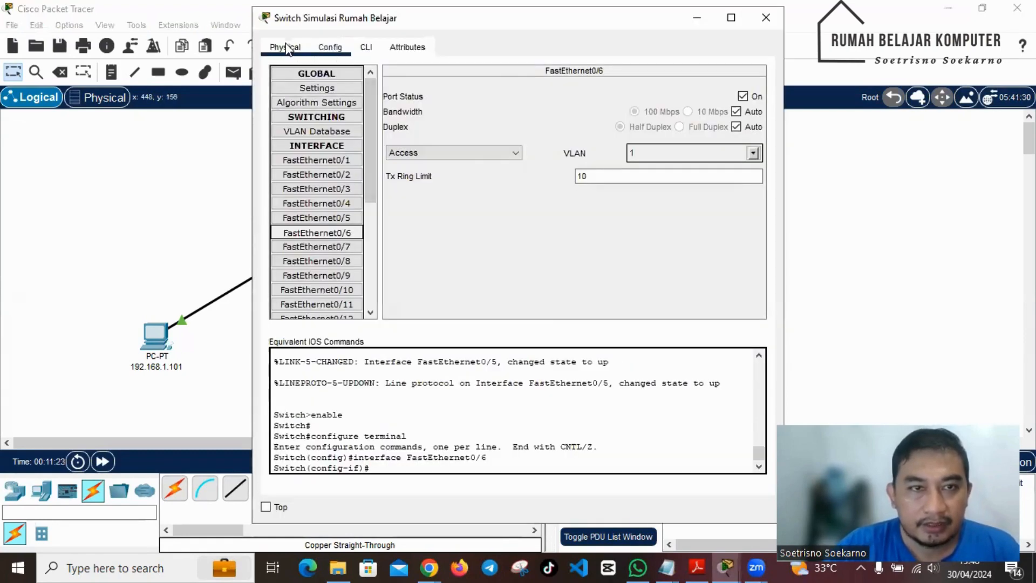
{"action": "left_click", "coordinate": [286, 47]}
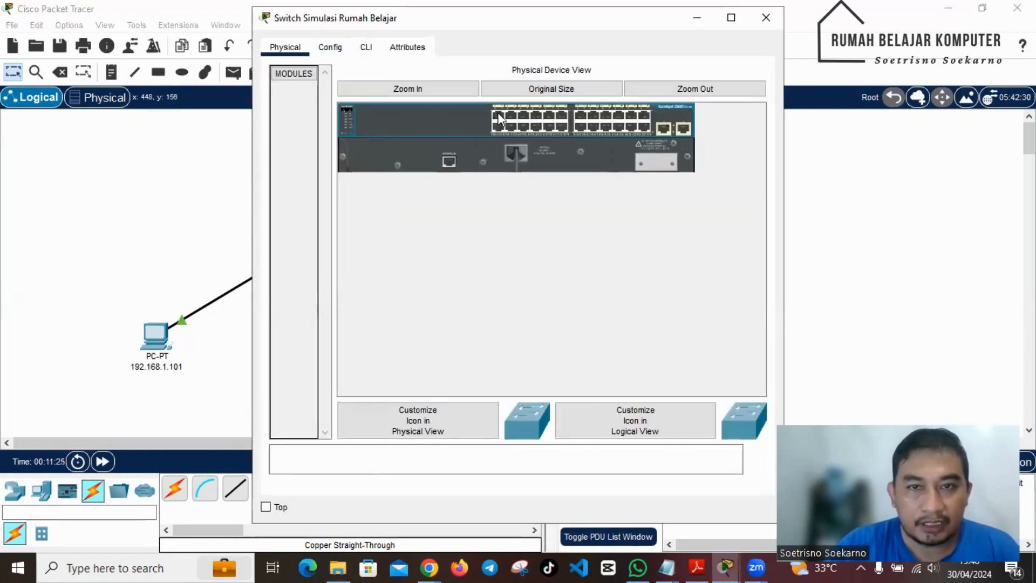
{"action": "left_click", "coordinate": [766, 17]}
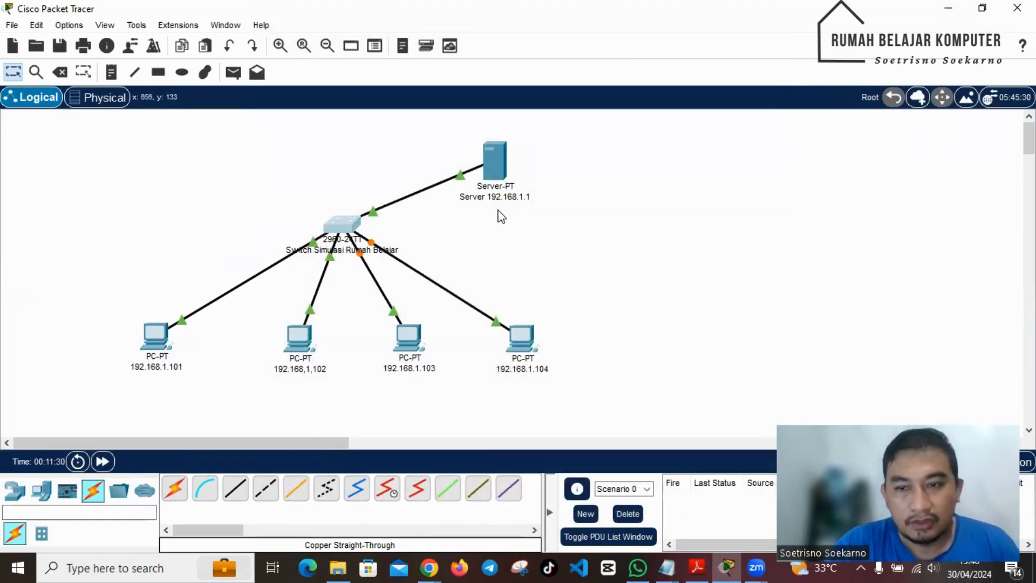
Give the server the static IPv4 address 192.168.1.1 with subnet mask 255.255.255.0, and close its window.
{"action": "mouse_move", "coordinate": [497, 161]}
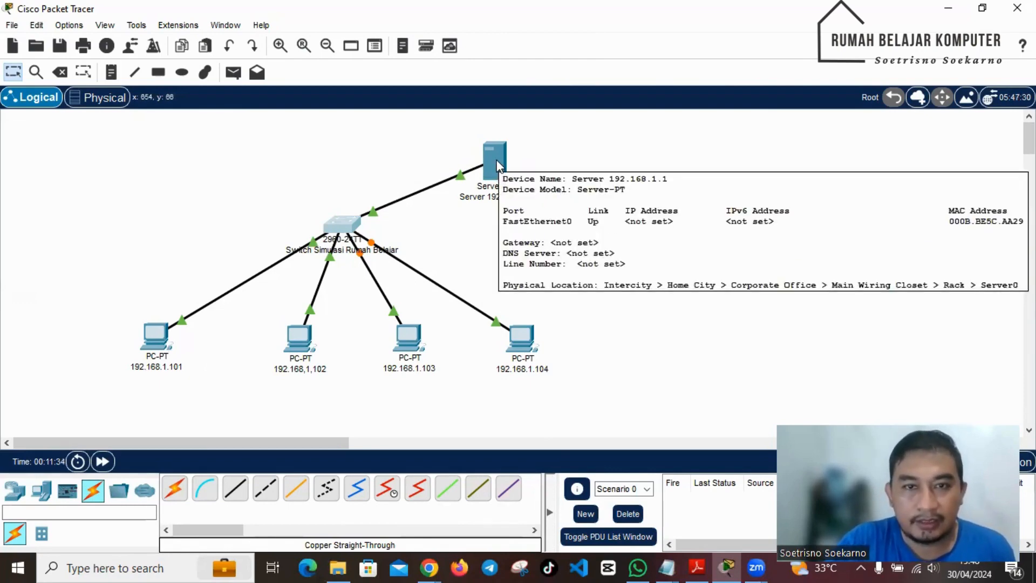
{"action": "left_click", "coordinate": [497, 162]}
{"action": "left_click", "coordinate": [331, 48]}
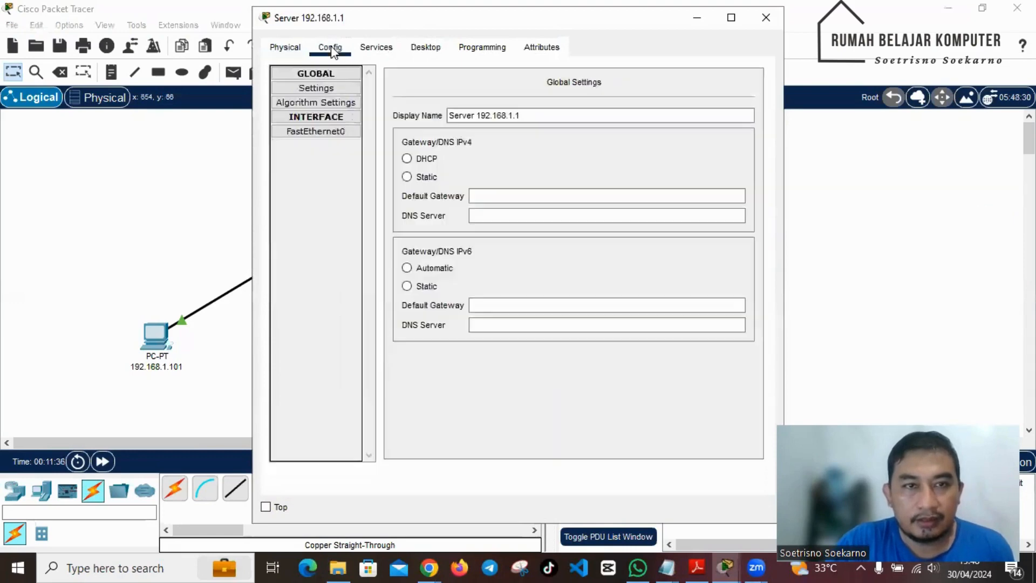
{"action": "left_click", "coordinate": [375, 47]}
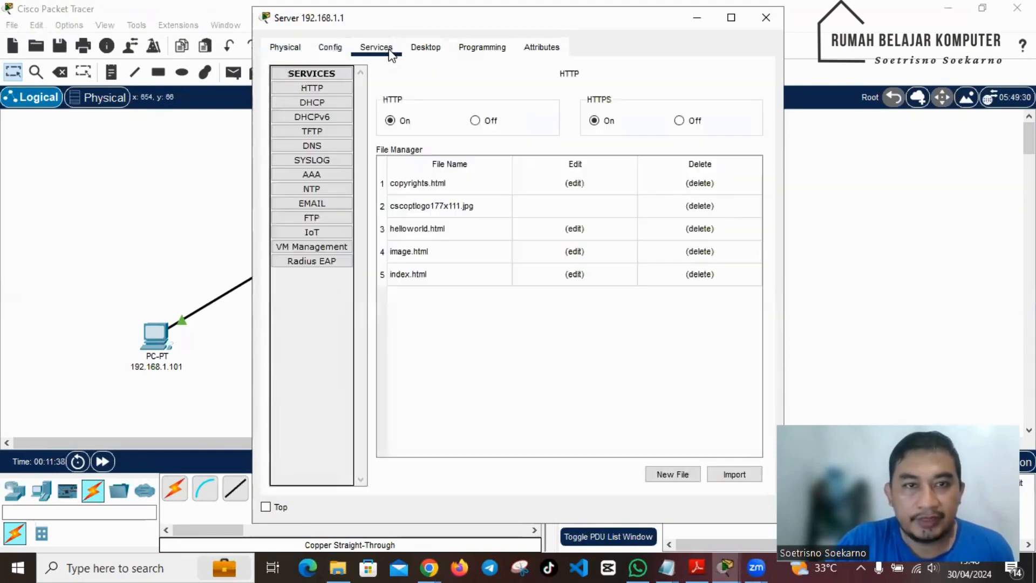
{"action": "left_click", "coordinate": [420, 50]}
{"action": "left_click", "coordinate": [333, 127]}
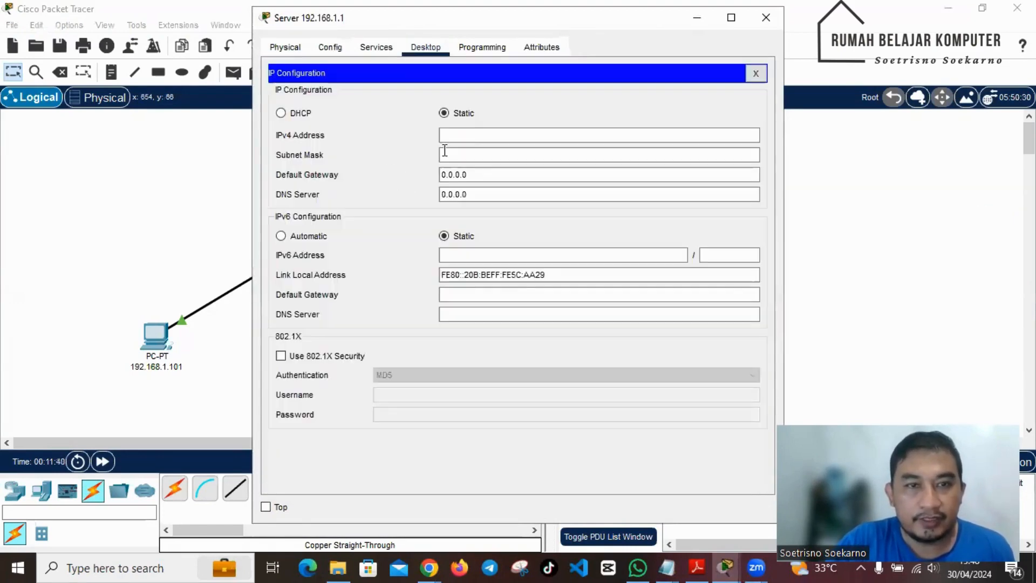
{"action": "left_click", "coordinate": [472, 135]}
{"action": "type", "text": "192.168.1.1"}
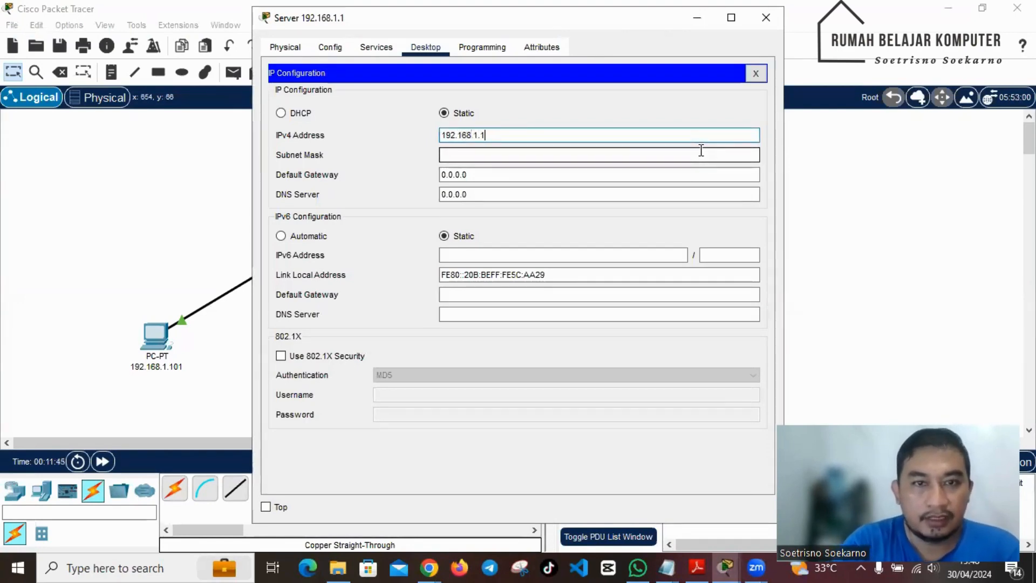
{"action": "left_click", "coordinate": [702, 150]}
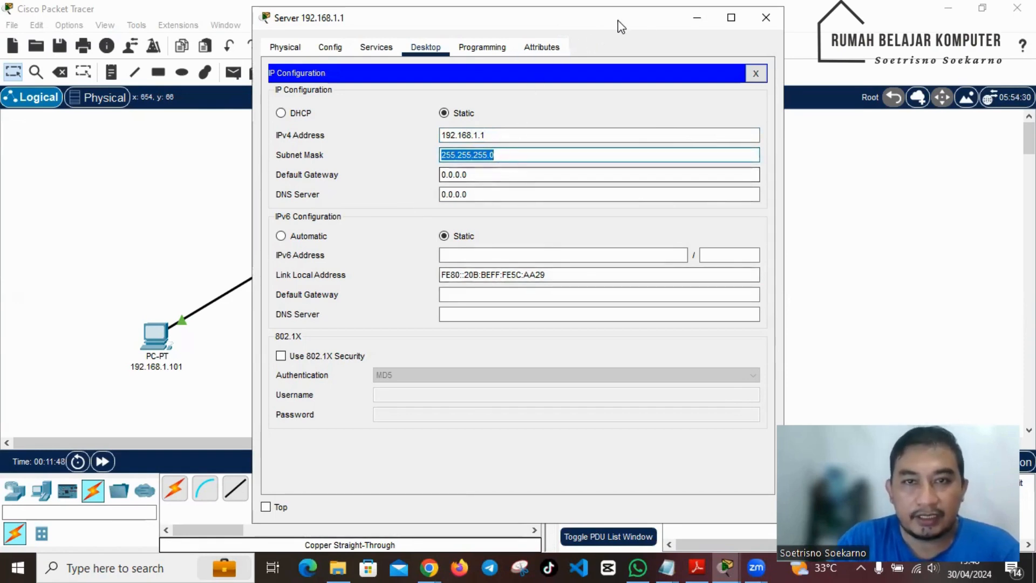
{"action": "left_click_drag", "start_coordinate": [629, 21], "coordinate": [647, 17]}
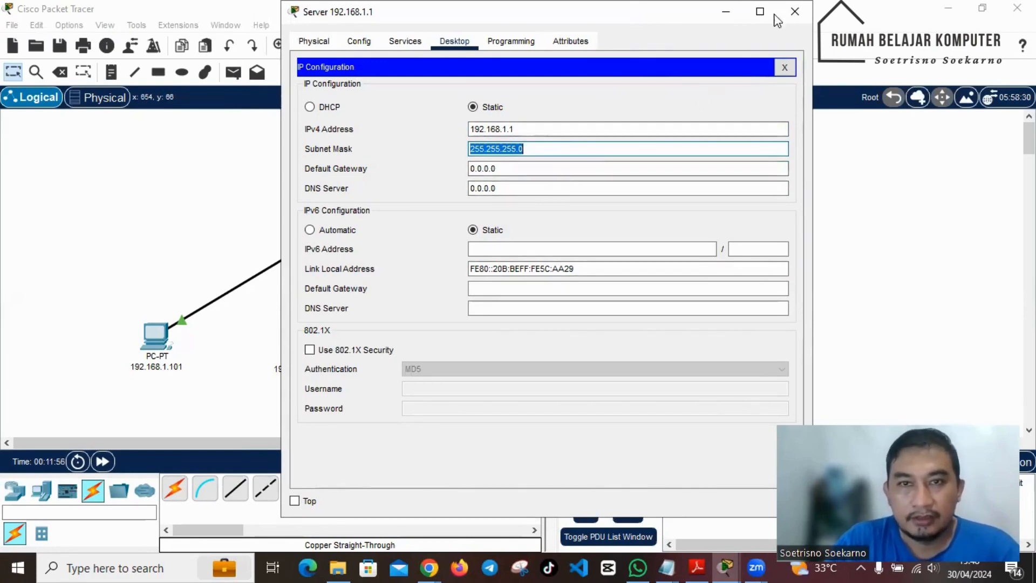
{"action": "left_click", "coordinate": [795, 11]}
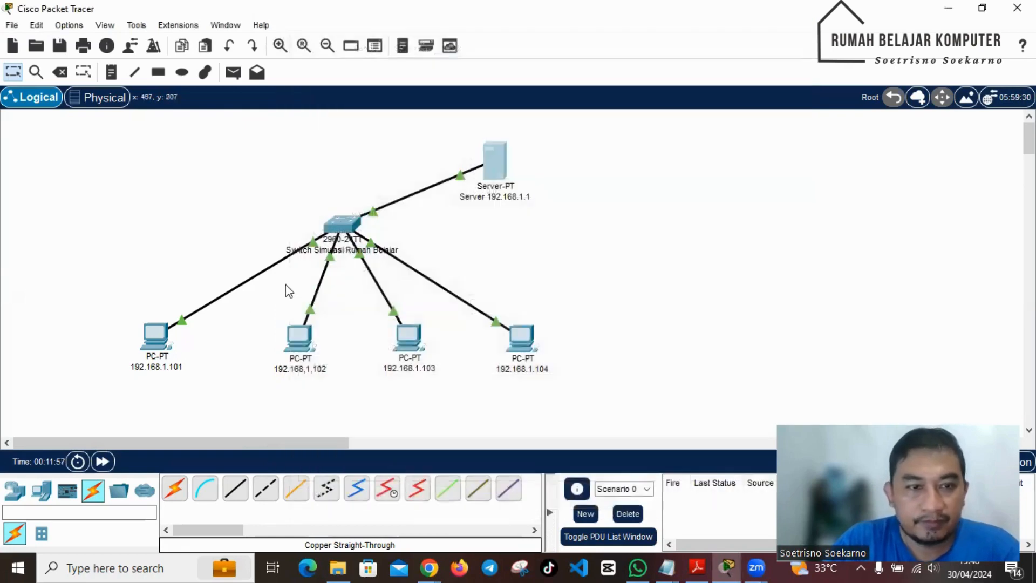
Give PC 192.168.1.101 the static IPv4 address 192.168.1.101 with subnet mask 255.255.255.0, and close its window.
{"action": "left_click", "coordinate": [152, 345]}
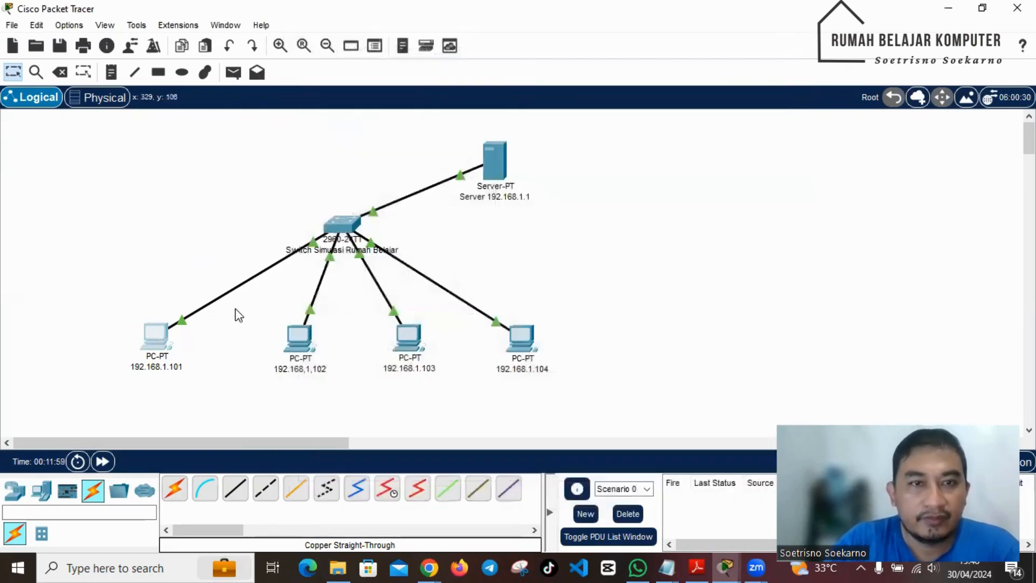
{"action": "left_click", "coordinate": [153, 343]}
{"action": "left_click", "coordinate": [388, 54]}
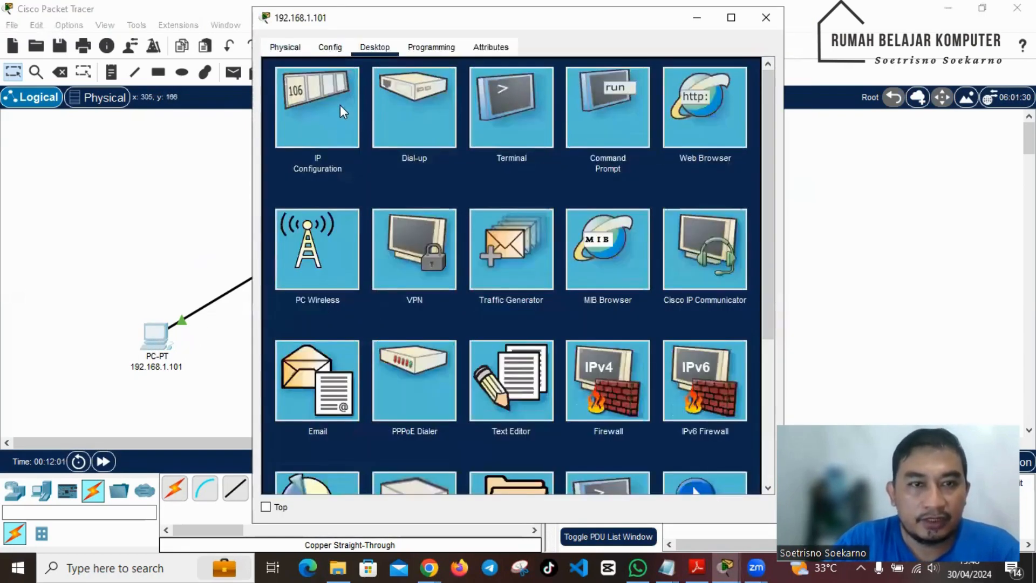
{"action": "left_click", "coordinate": [340, 105]}
{"action": "left_click", "coordinate": [486, 153]}
{"action": "type", "text": "19"}
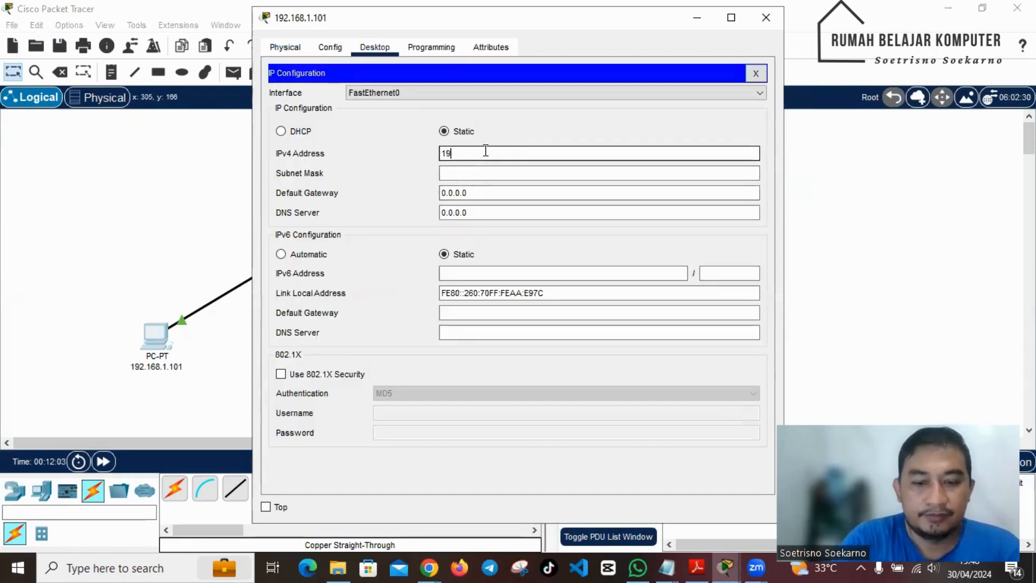
{"action": "type", "text": "2.168.1."}
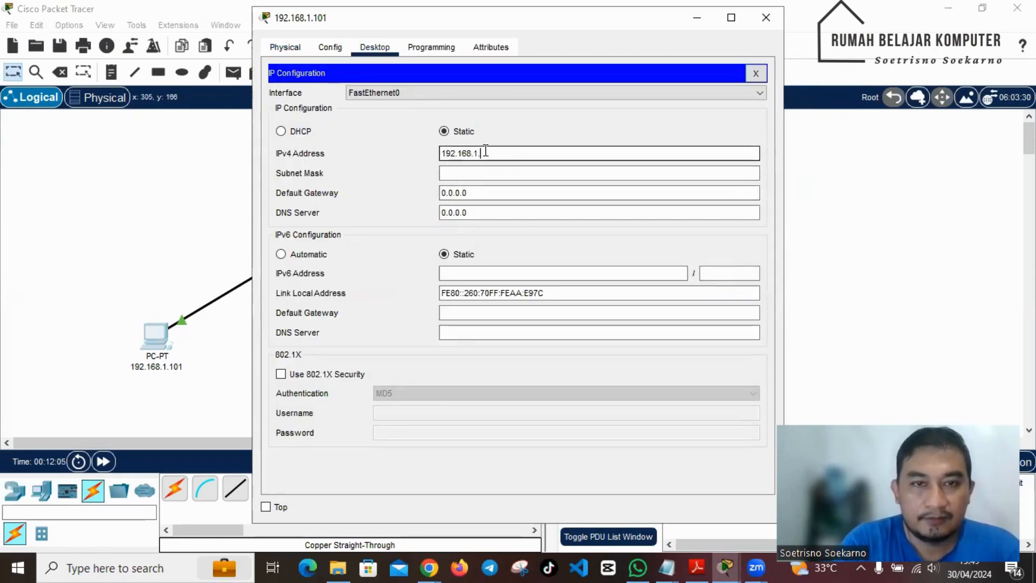
{"action": "type", "text": "101"}
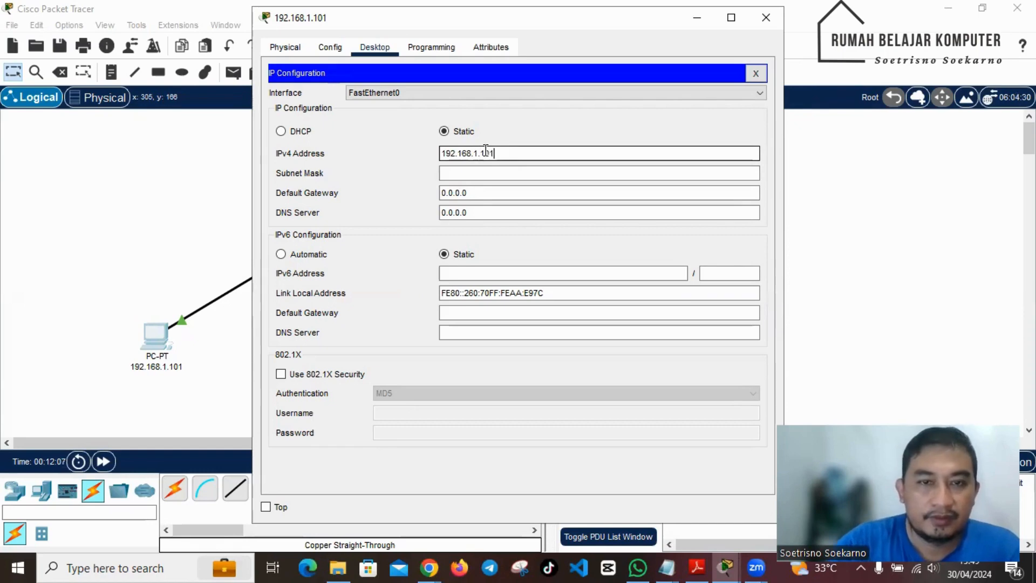
{"action": "left_click", "coordinate": [509, 171]}
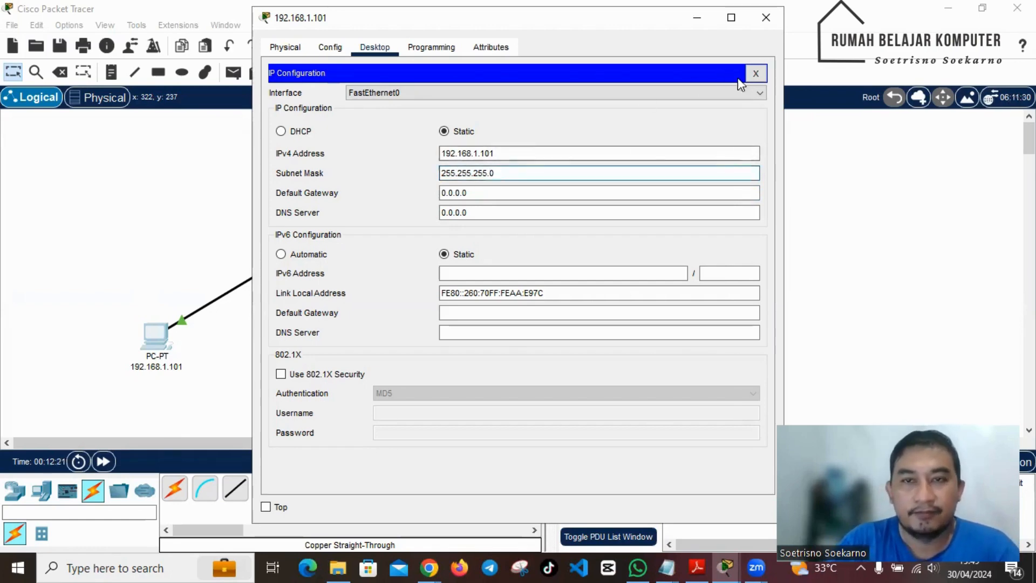
{"action": "left_click_drag", "start_coordinate": [537, 154], "coordinate": [472, 154]}
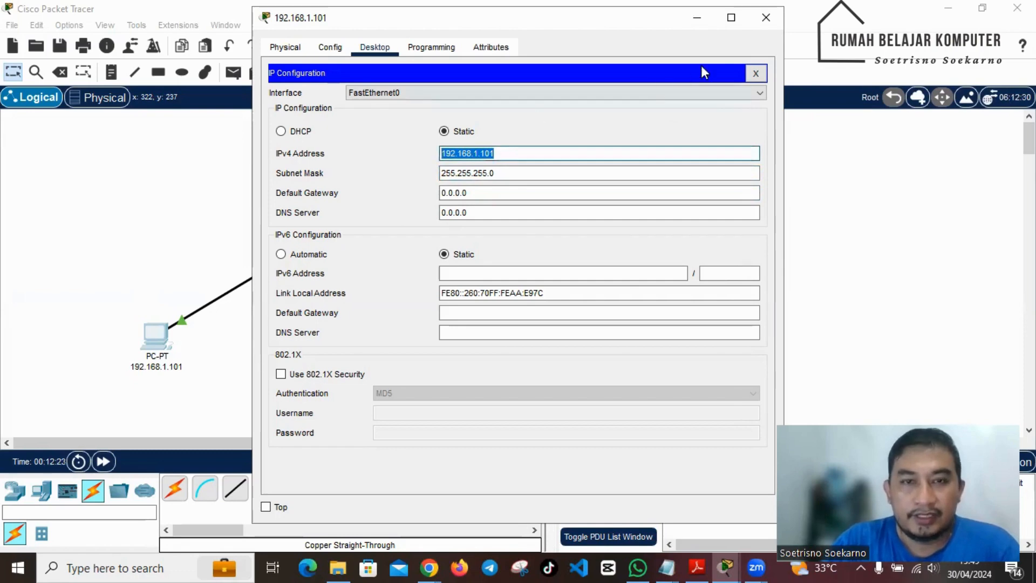
{"action": "left_click", "coordinate": [766, 17]}
Give PC 192.168,1,102 the static IPv4 address 192.168.1.102 with subnet mask 255.255.255.0, and close its window.
{"action": "left_click", "coordinate": [299, 337]}
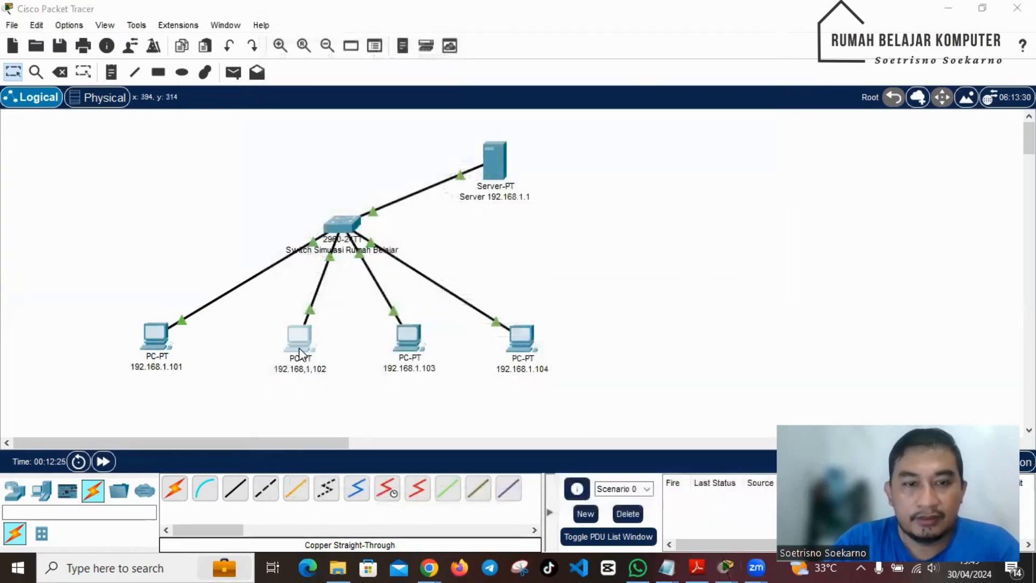
{"action": "left_click", "coordinate": [375, 48]}
{"action": "left_click", "coordinate": [322, 96]}
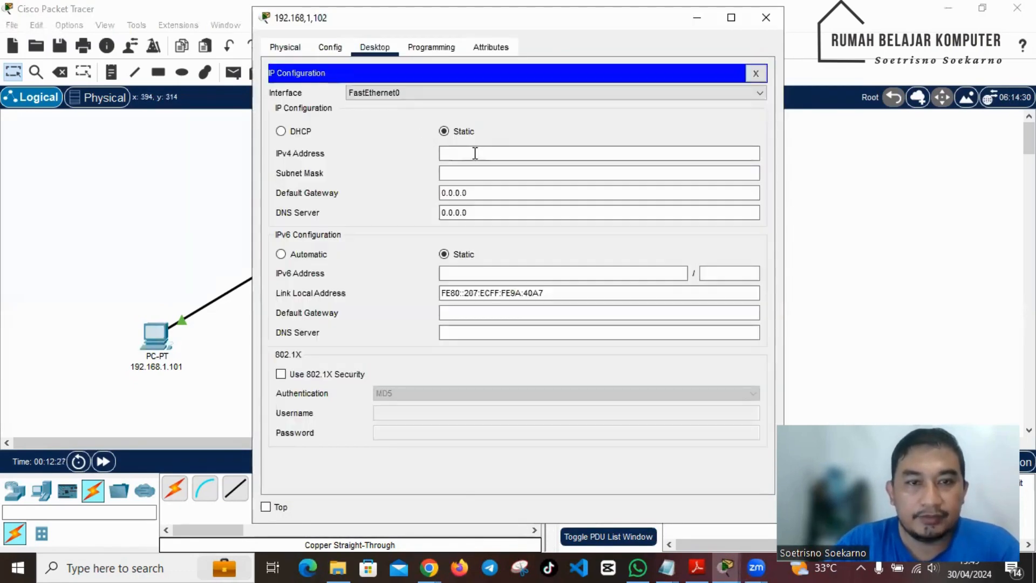
{"action": "left_click", "coordinate": [489, 155]}
{"action": "type", "text": "192.168.1.102"}
{"action": "key", "text": "BackSpace"}
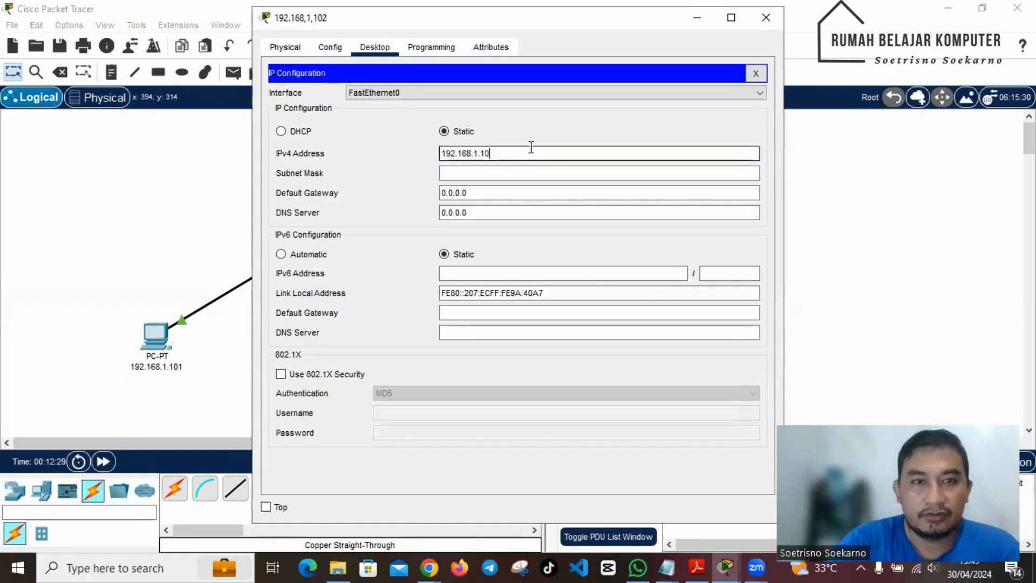
{"action": "type", "text": "2"}
{"action": "left_click", "coordinate": [502, 173]}
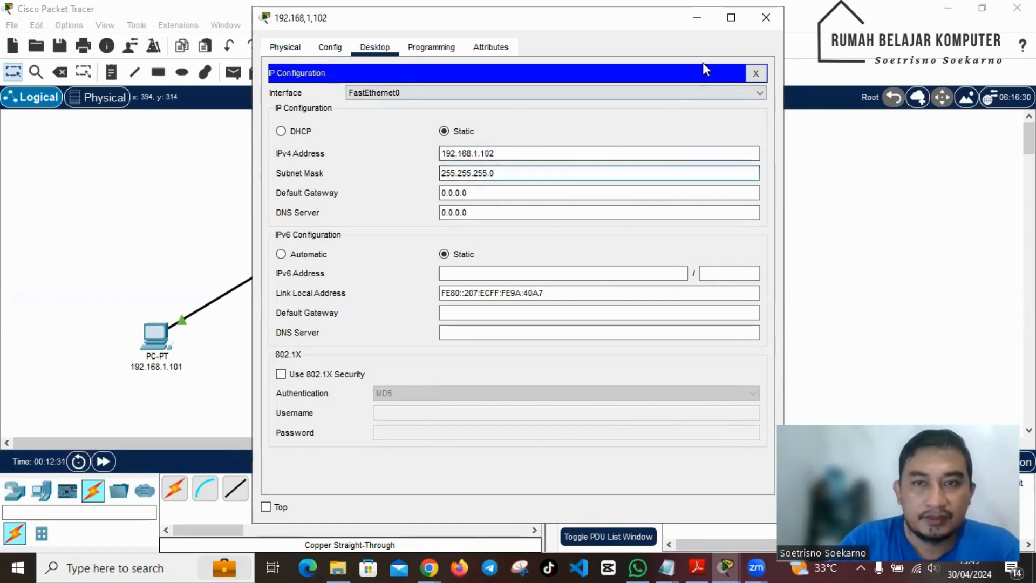
{"action": "left_click", "coordinate": [767, 17]}
Give PC 192.168.1.103 the static IPv4 address 192.168.1.103 with subnet mask 255.255.255.0, and close its window.
{"action": "left_click", "coordinate": [411, 337]}
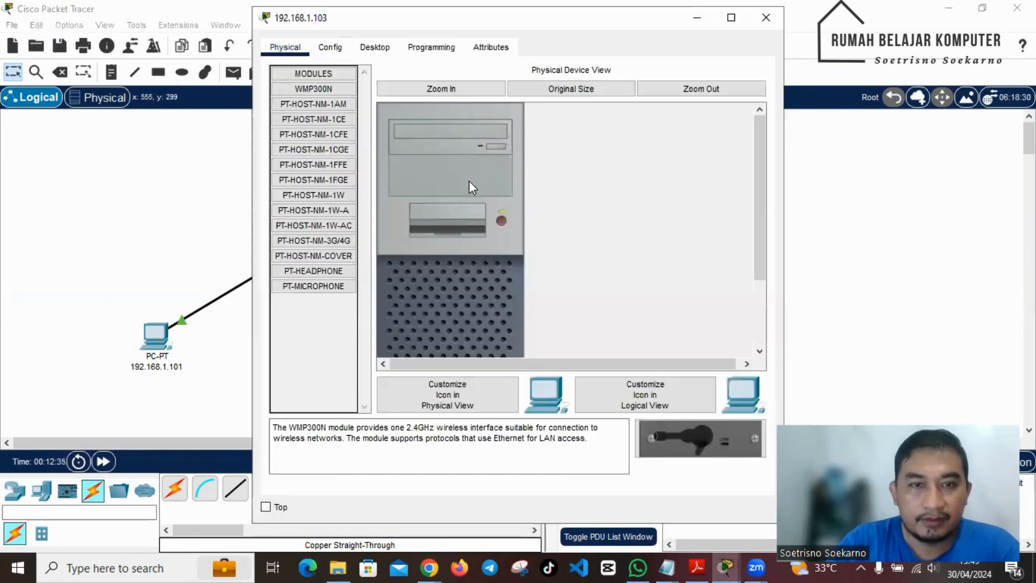
{"action": "left_click", "coordinate": [375, 47]}
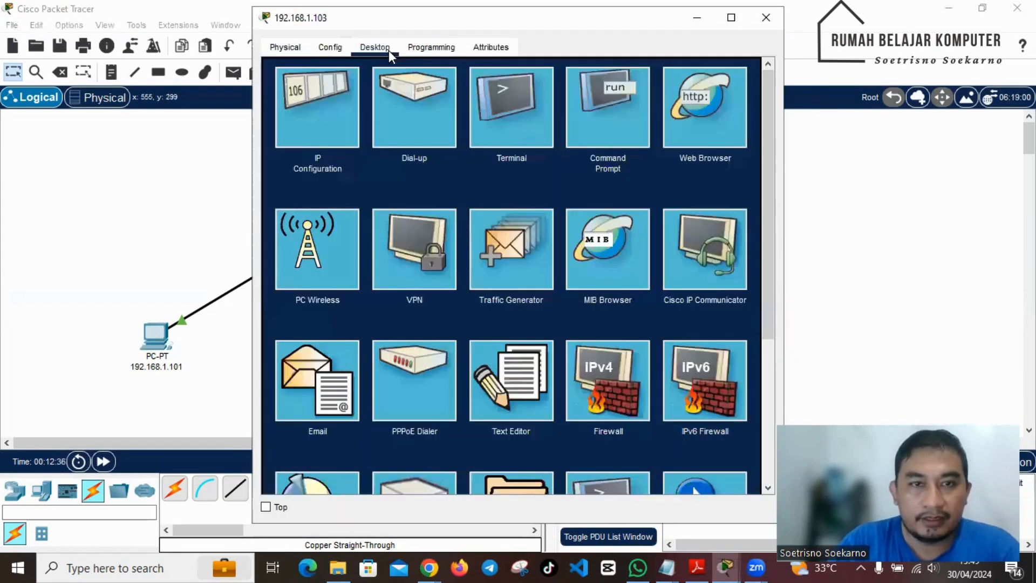
{"action": "left_click", "coordinate": [341, 135]}
{"action": "left_click", "coordinate": [475, 156]}
{"action": "type", "text": "192.168.1.103"}
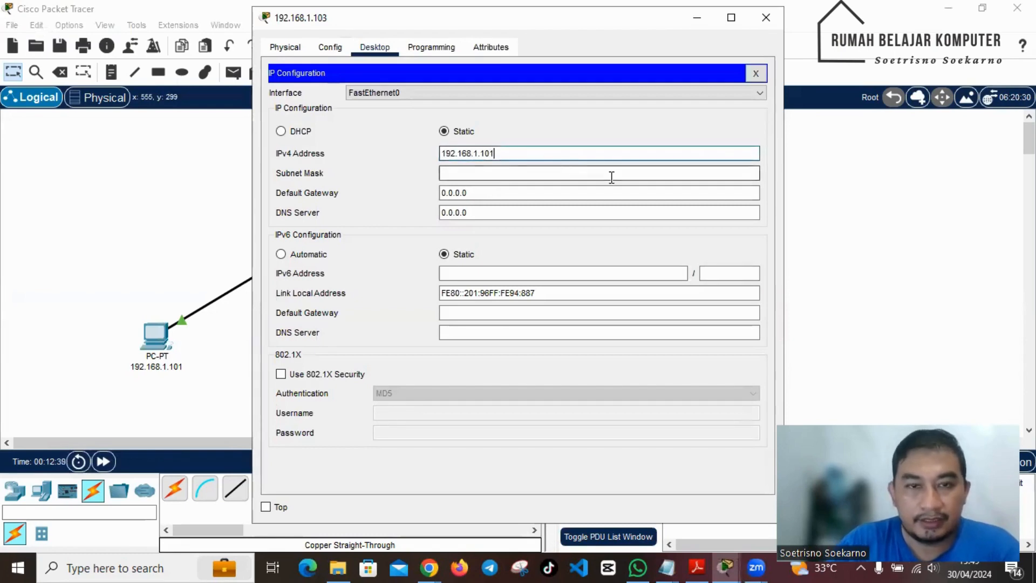
{"action": "left_click", "coordinate": [580, 166]}
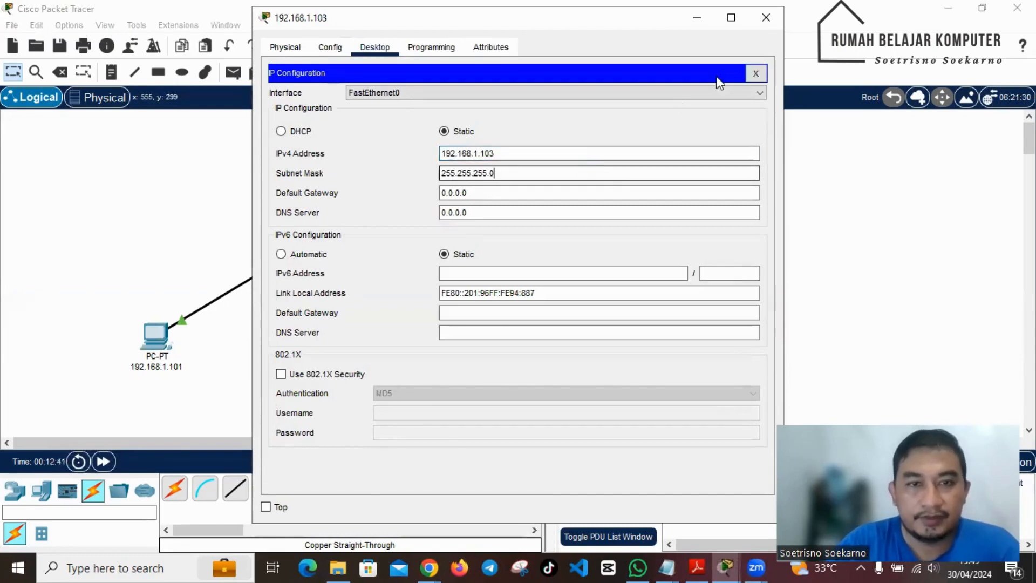
{"action": "left_click", "coordinate": [766, 18]}
Give PC 192.168.1.104 the static IPv4 address 192.168.1.104 with subnet mask 255.255.255.0, and close its window.
{"action": "left_click", "coordinate": [530, 348]}
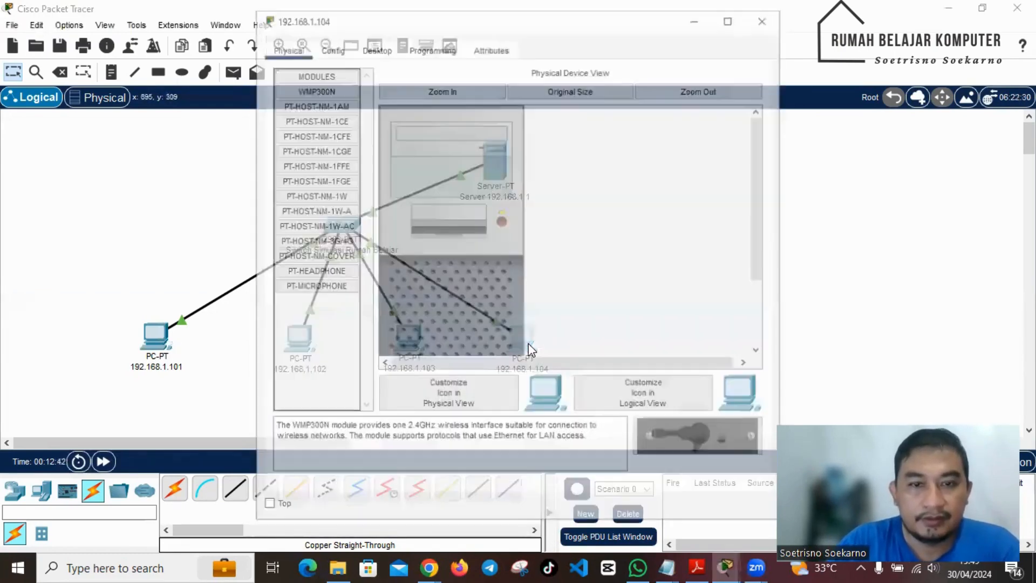
{"action": "left_click", "coordinate": [330, 48]}
{"action": "left_click", "coordinate": [374, 47]}
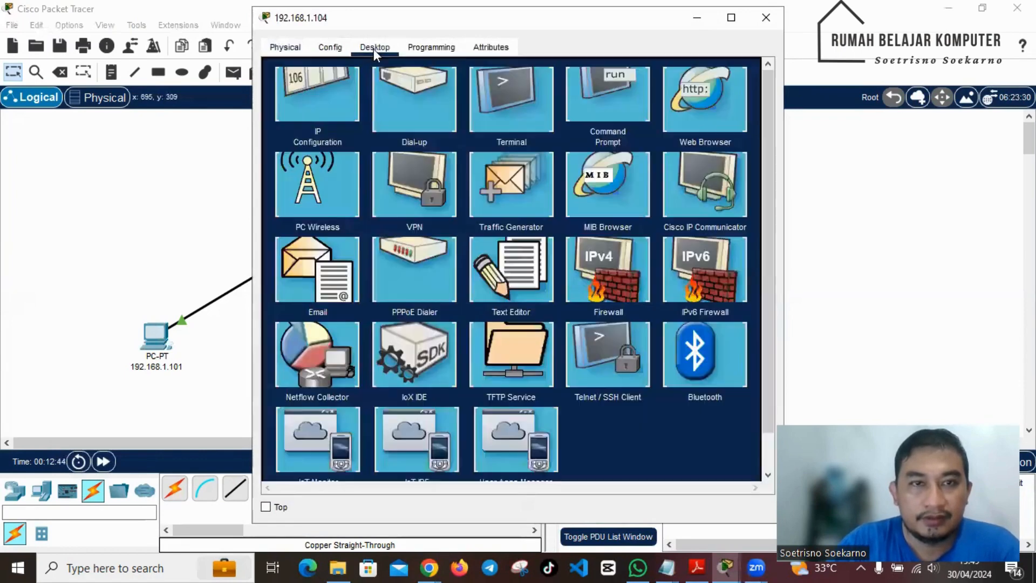
{"action": "left_click", "coordinate": [335, 124]}
{"action": "left_click", "coordinate": [517, 154]}
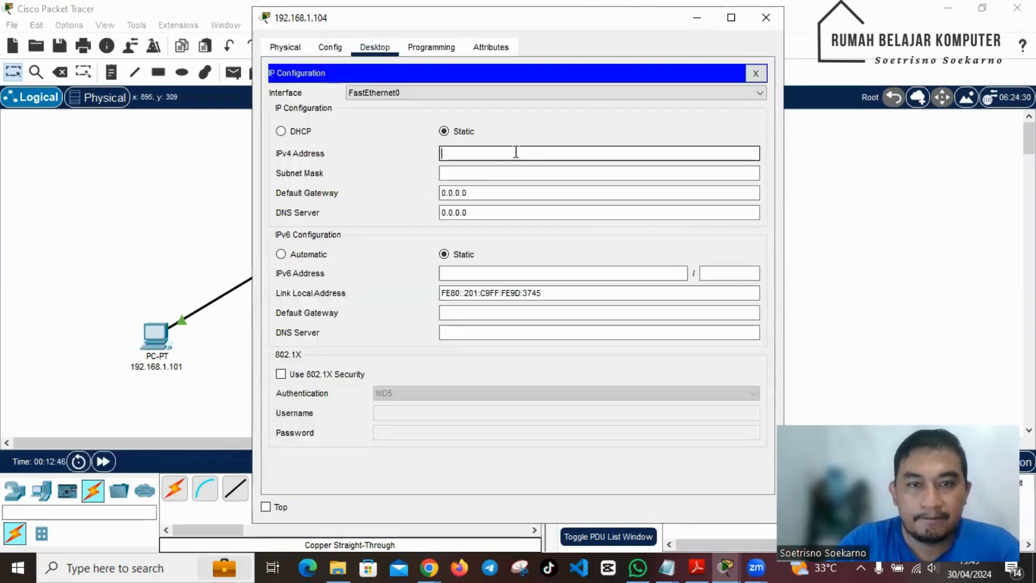
{"action": "type", "text": "192.168.1.101"}
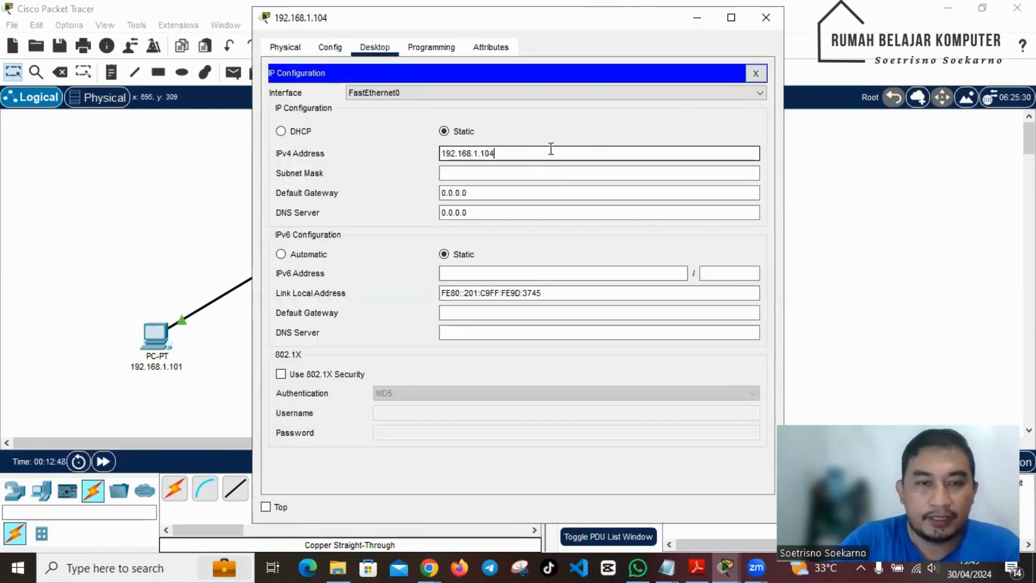
{"action": "left_click", "coordinate": [553, 172]}
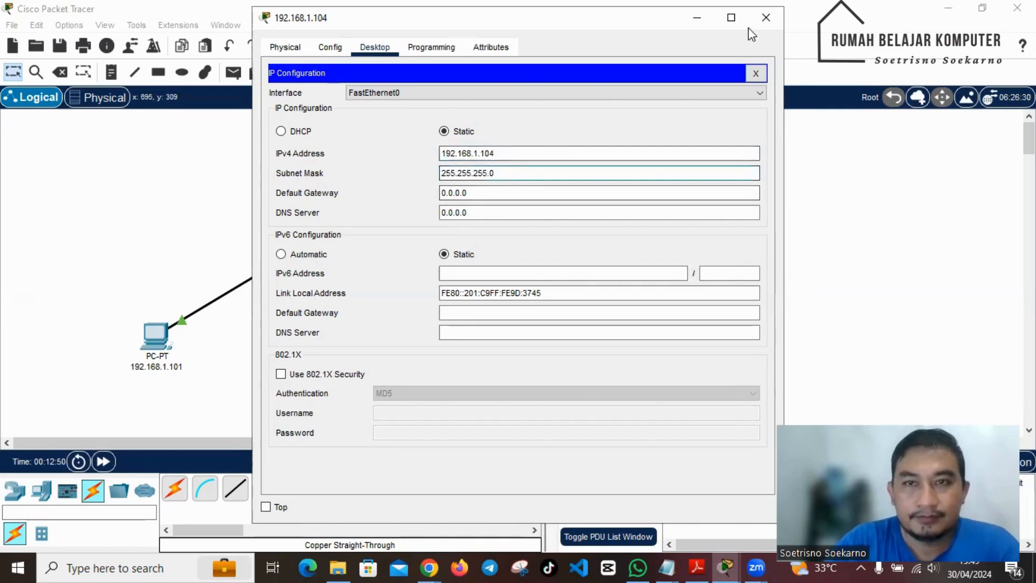
{"action": "left_click", "coordinate": [766, 17]}
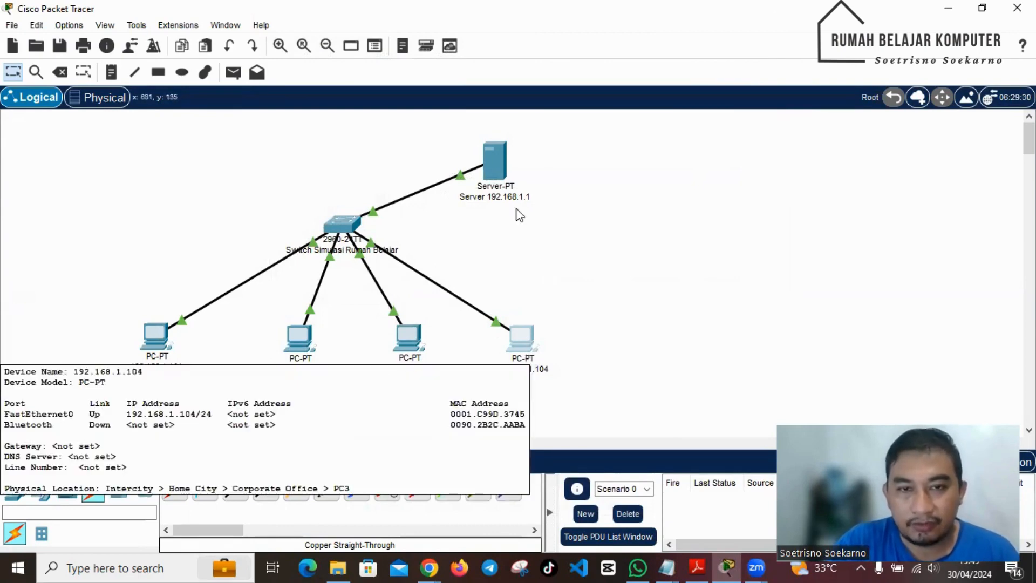
Close the Text Editor on PC 192.168.1.104 and run ipconfig in its Command Prompt to check the IP configuration.
{"action": "mouse_move", "coordinate": [513, 200]}
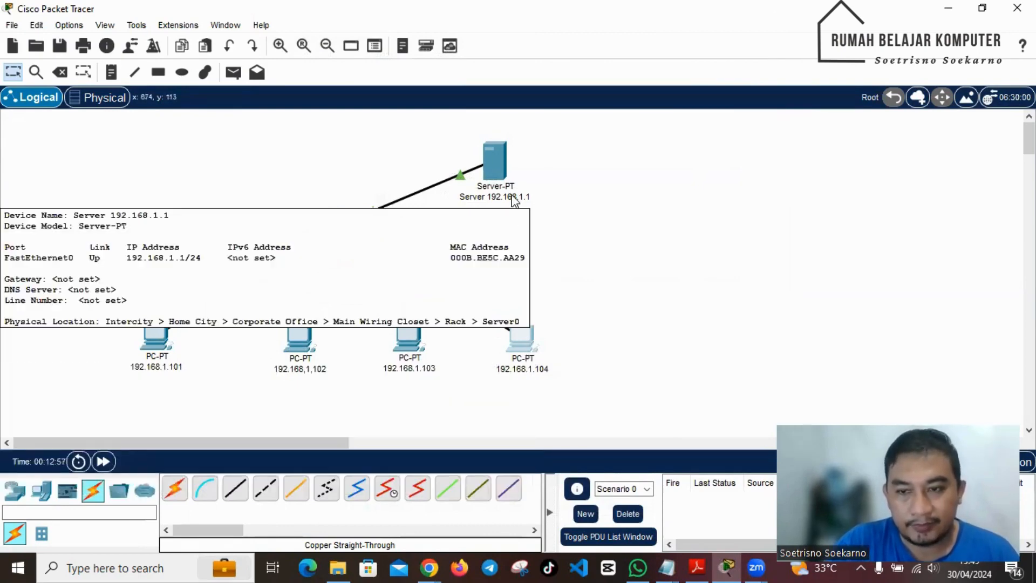
{"action": "left_click", "coordinate": [517, 343]}
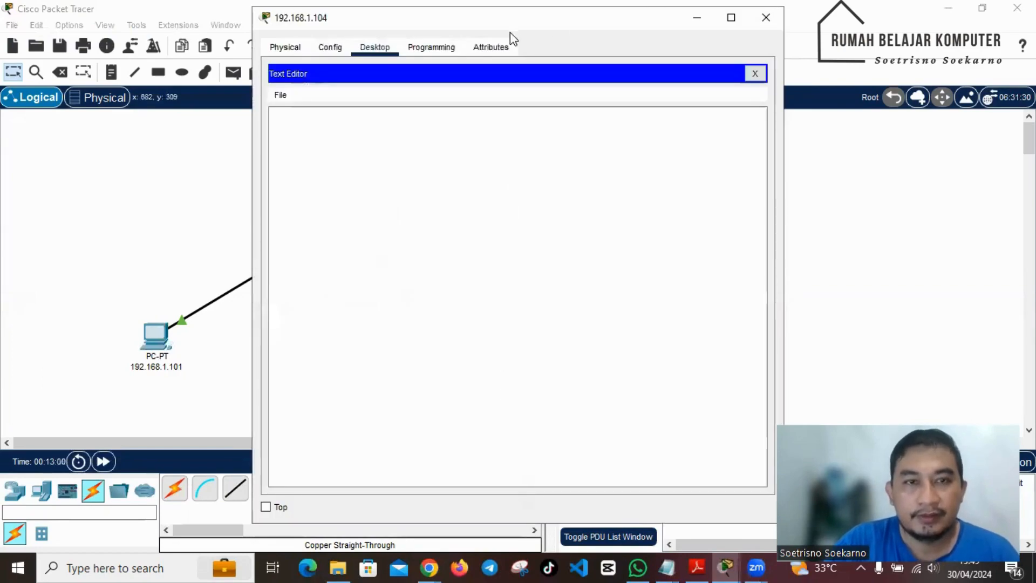
{"action": "left_click", "coordinate": [334, 47]}
{"action": "left_click", "coordinate": [376, 47]}
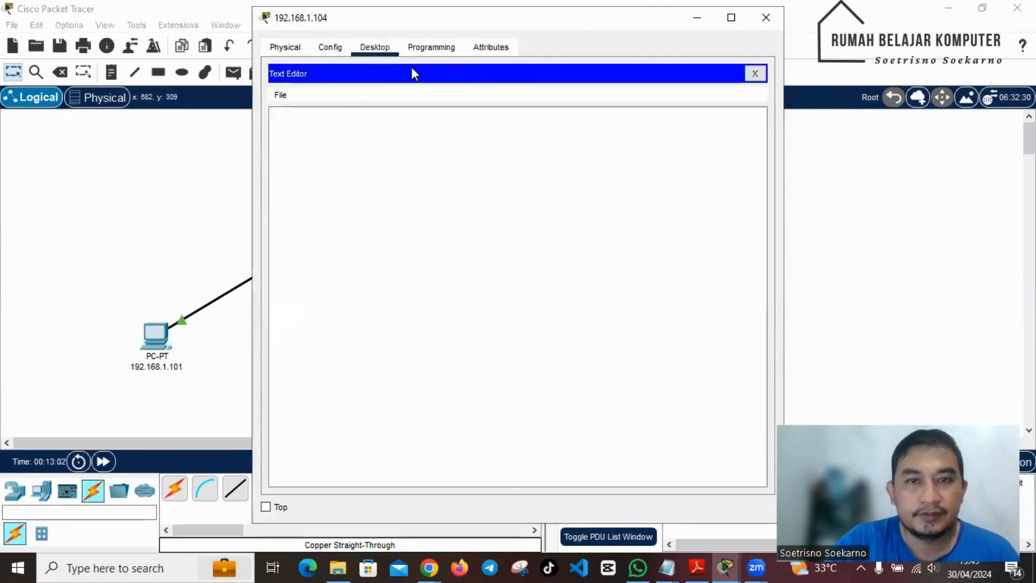
{"action": "left_click", "coordinate": [755, 73]}
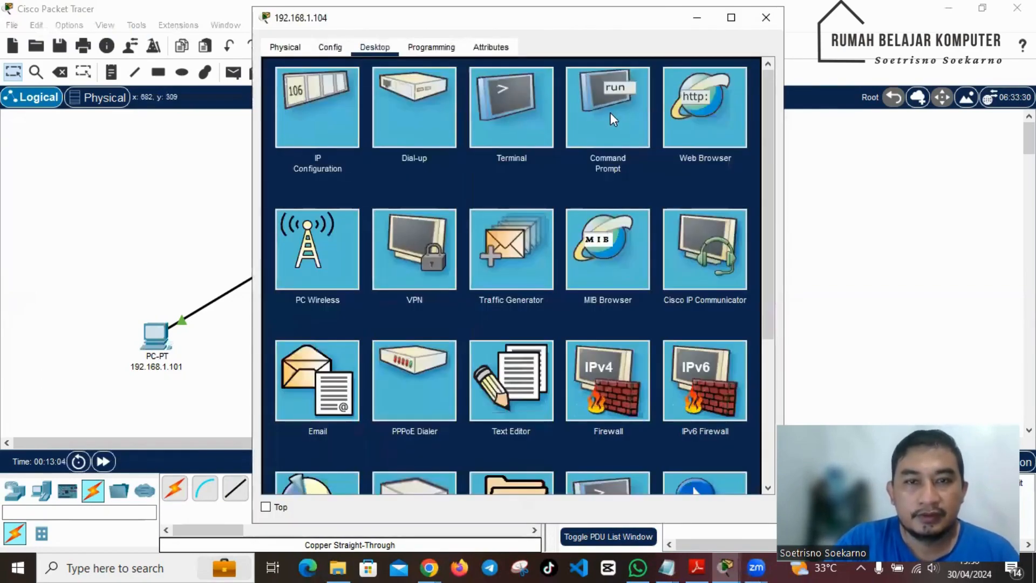
{"action": "left_click", "coordinate": [594, 115]}
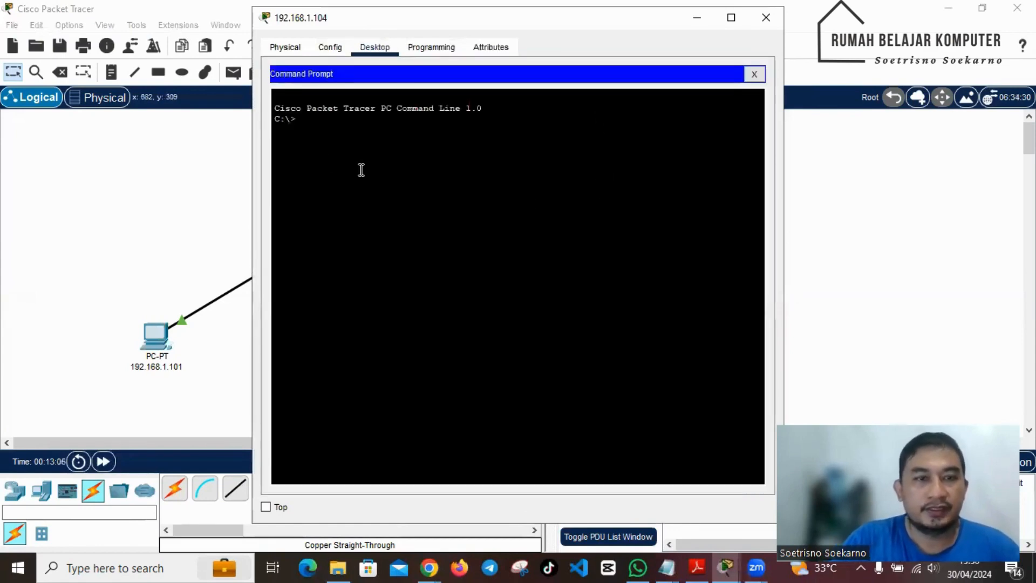
{"action": "type", "text": "ipc"}
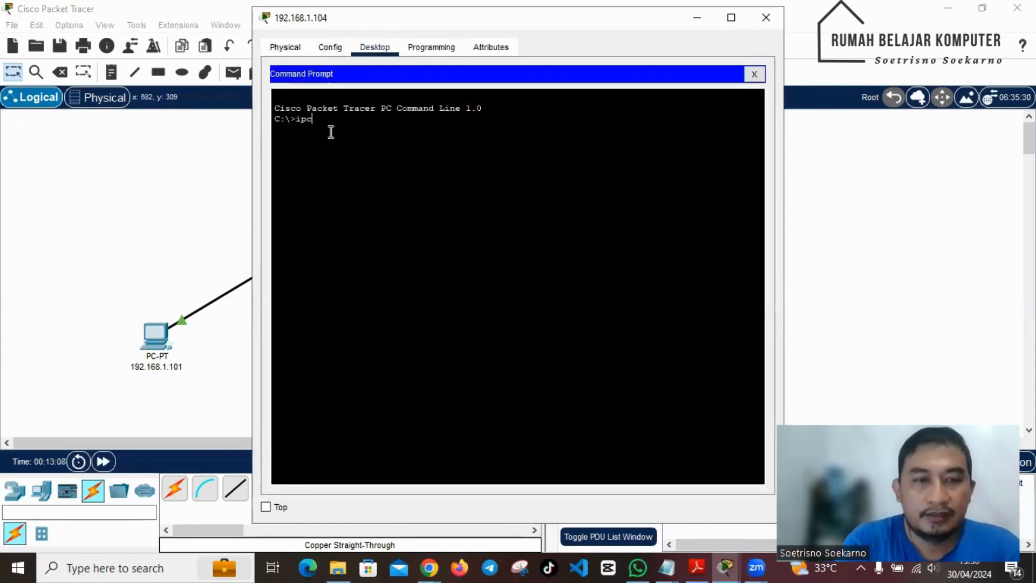
{"action": "type", "text": "g"}
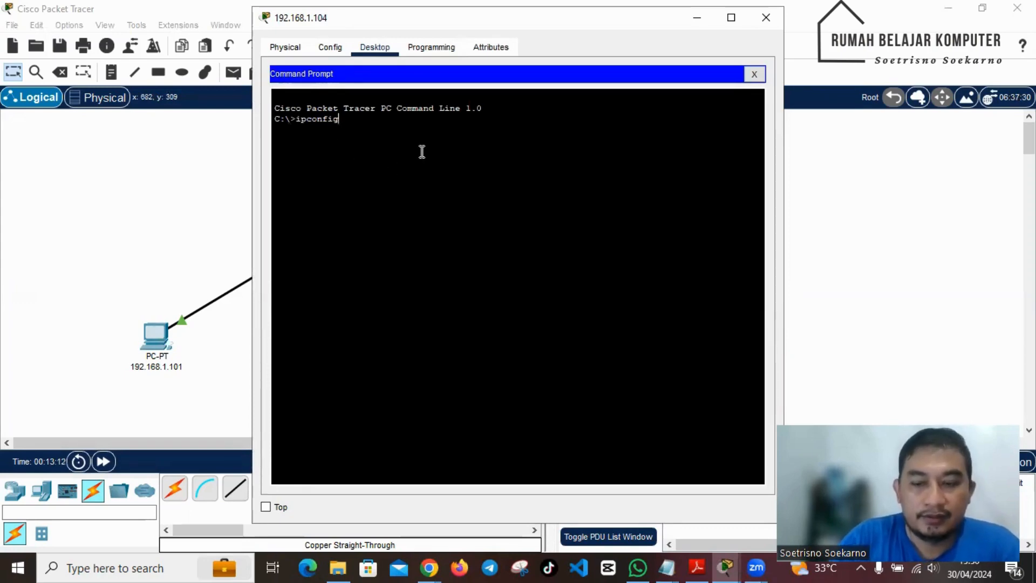
{"action": "key", "text": "Return"}
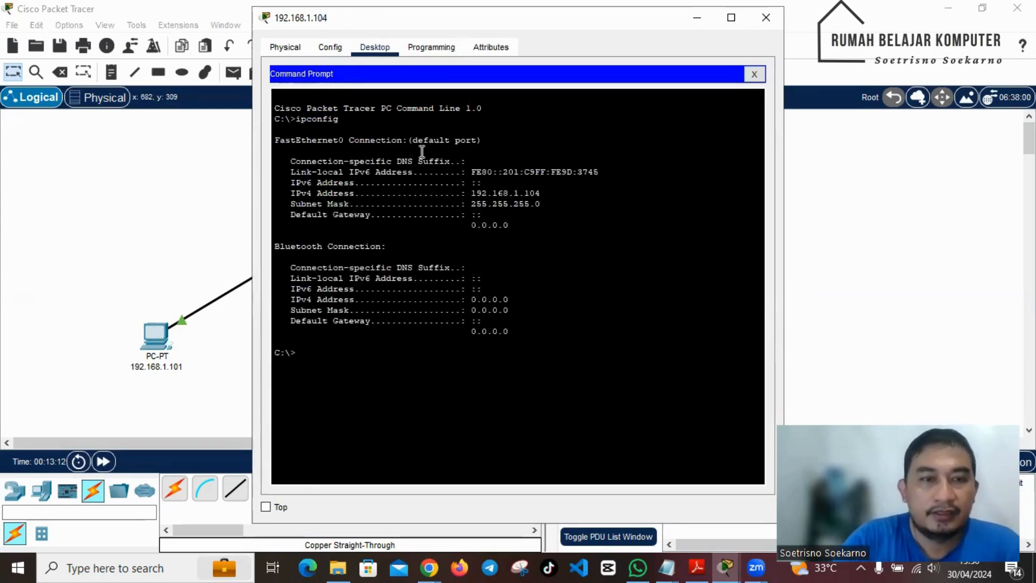
Maximize the PC's window, ping the server at 192.168.1.1 from the Command Prompt, and close the prompt and the window.
{"action": "left_click", "coordinate": [731, 18]}
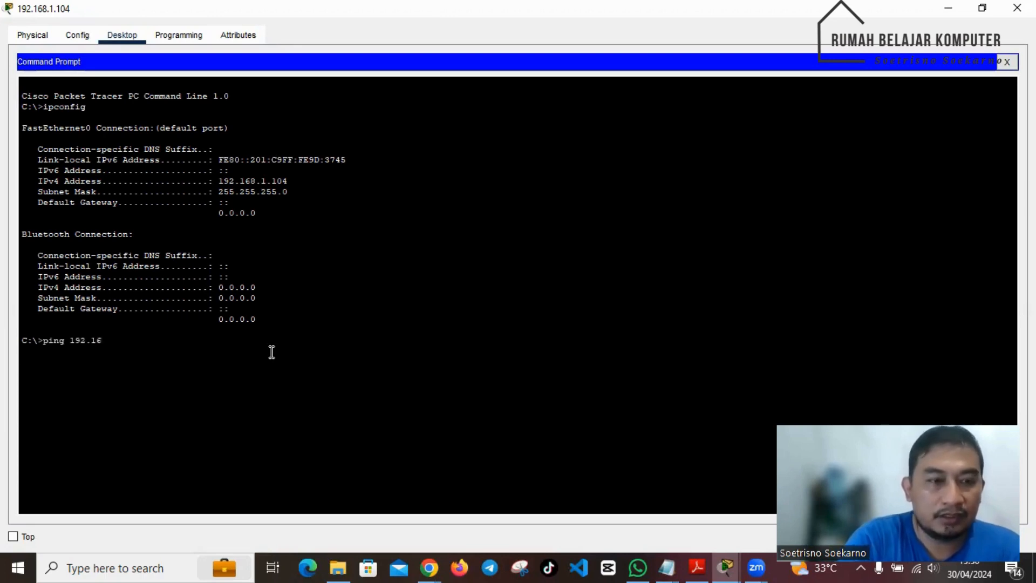
{"action": "type", "text": "1."}
{"action": "key", "text": "Return"}
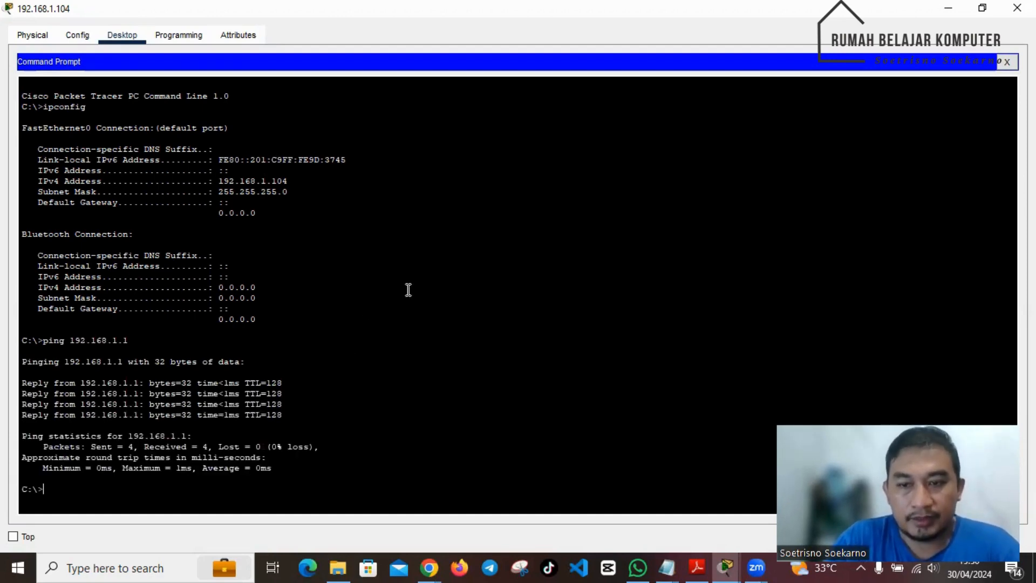
{"action": "left_click", "coordinate": [1007, 63]}
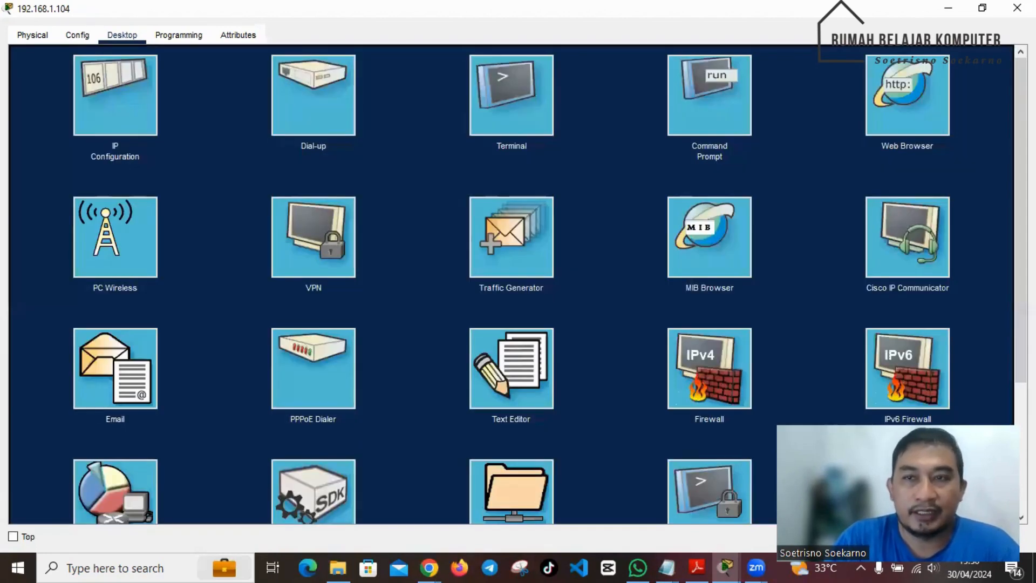
{"action": "left_click", "coordinate": [1018, 8]}
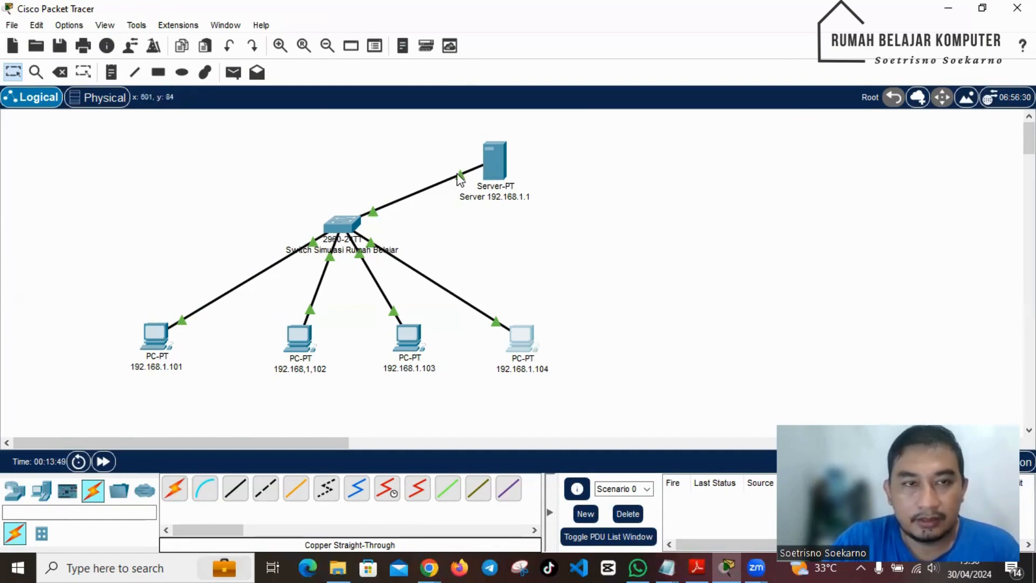
{"action": "mouse_move", "coordinate": [459, 180]}
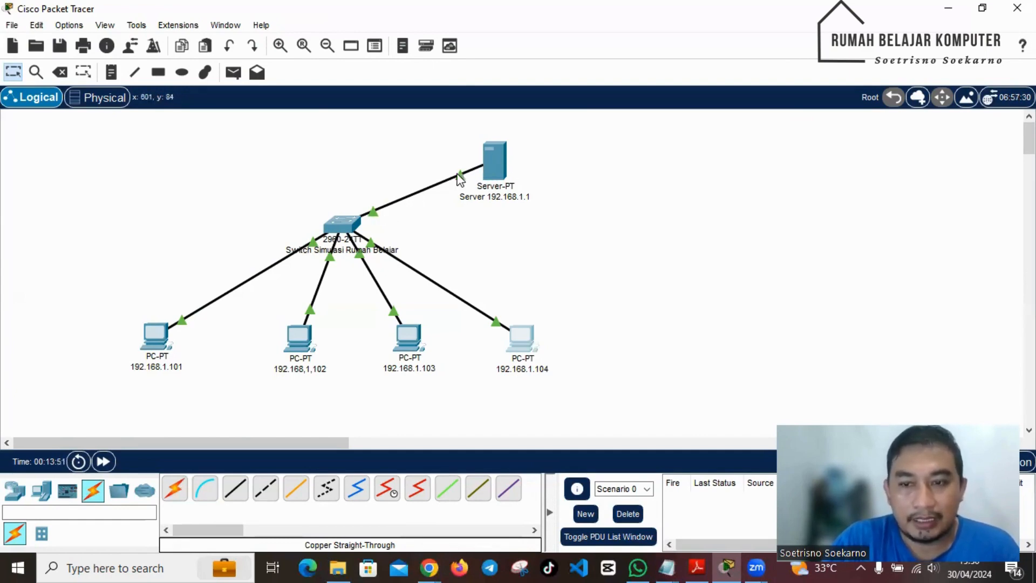